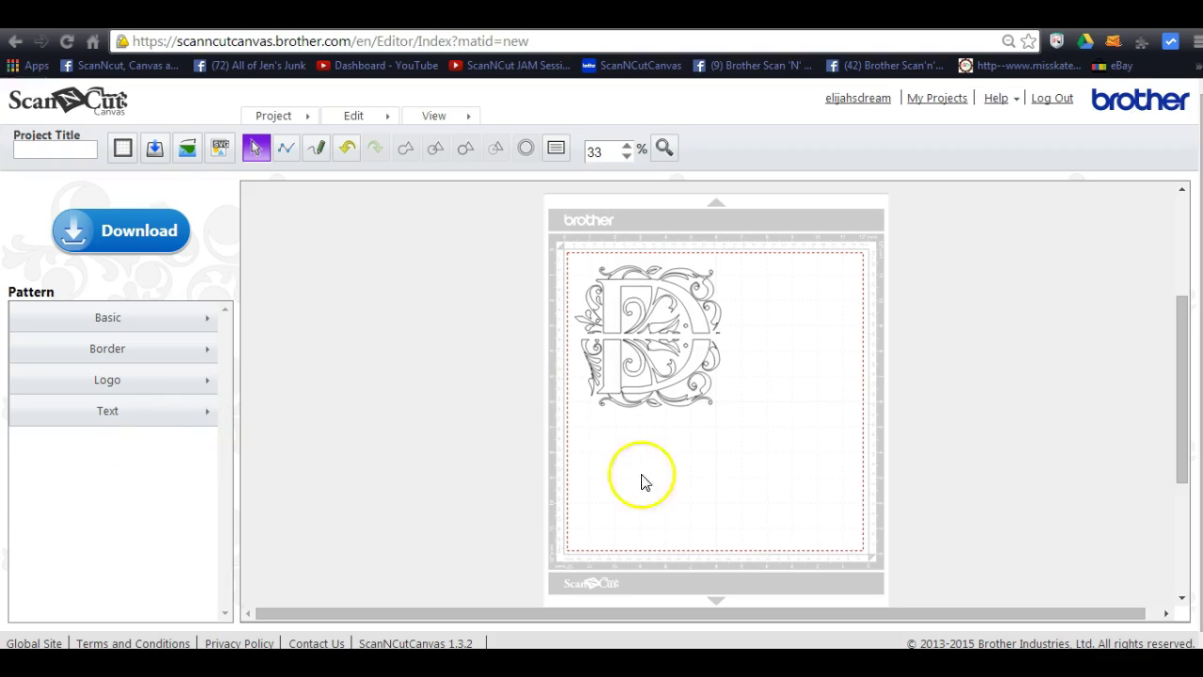
Group the lower D pieces into a 2.69 × 5.46 in unit and drag it down below the top half
left_click(616, 344)
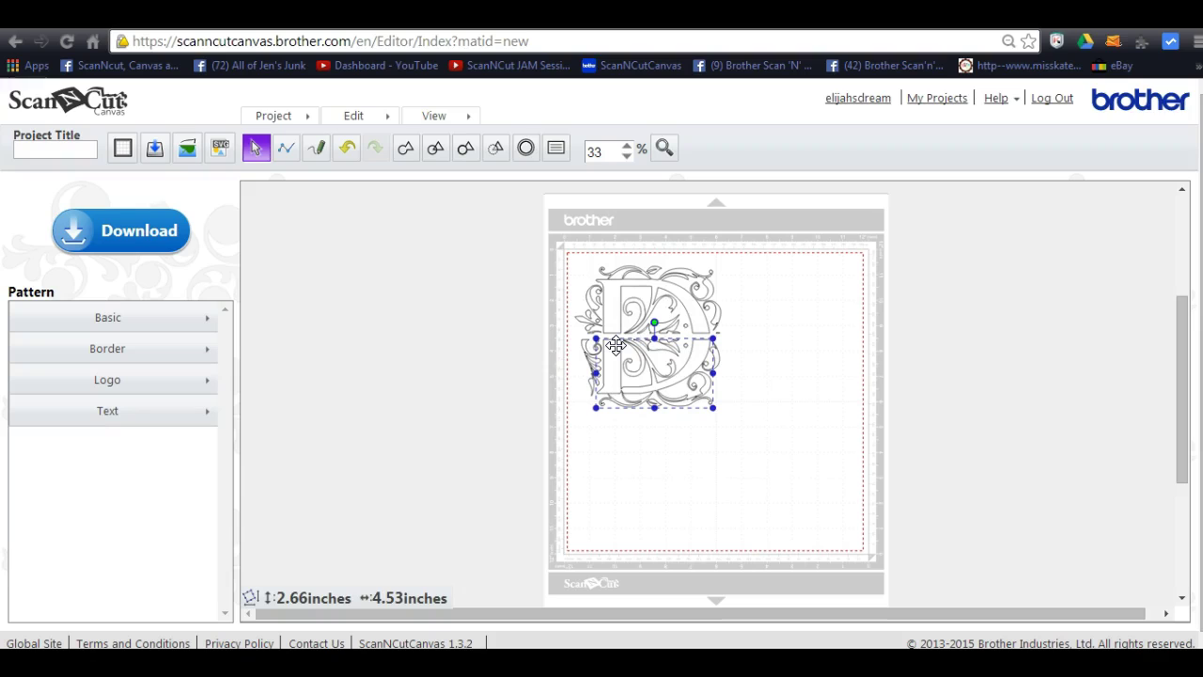
left_click(578, 342)
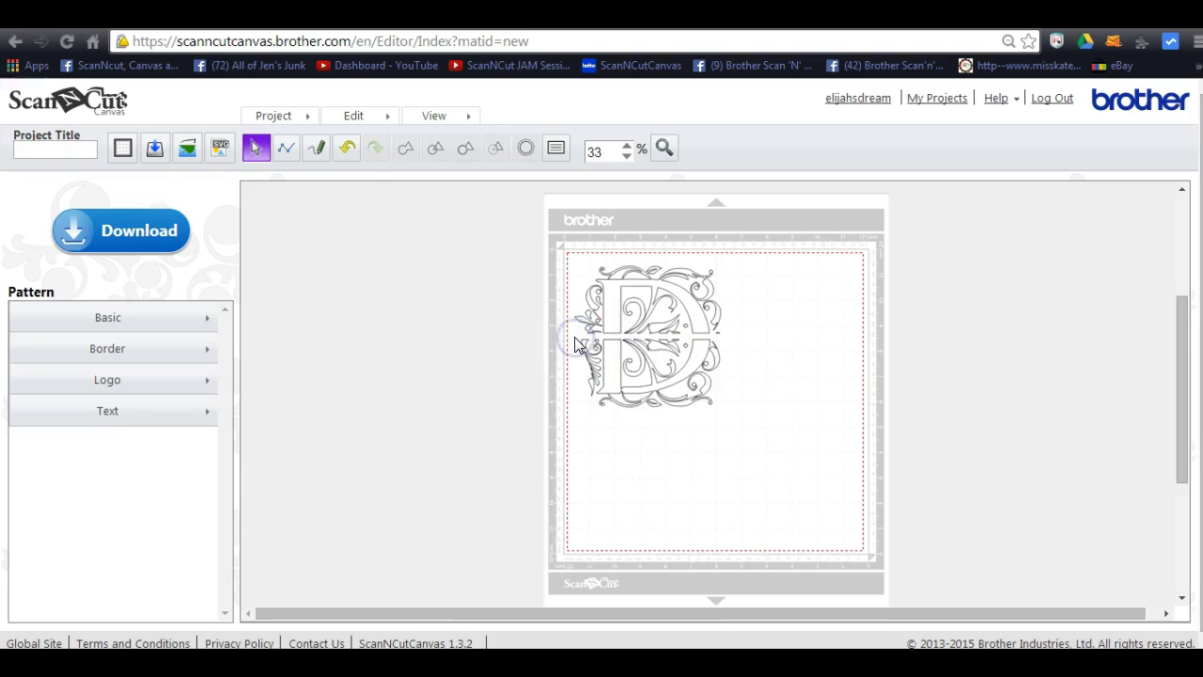
left_click_drag(575, 340, 721, 403)
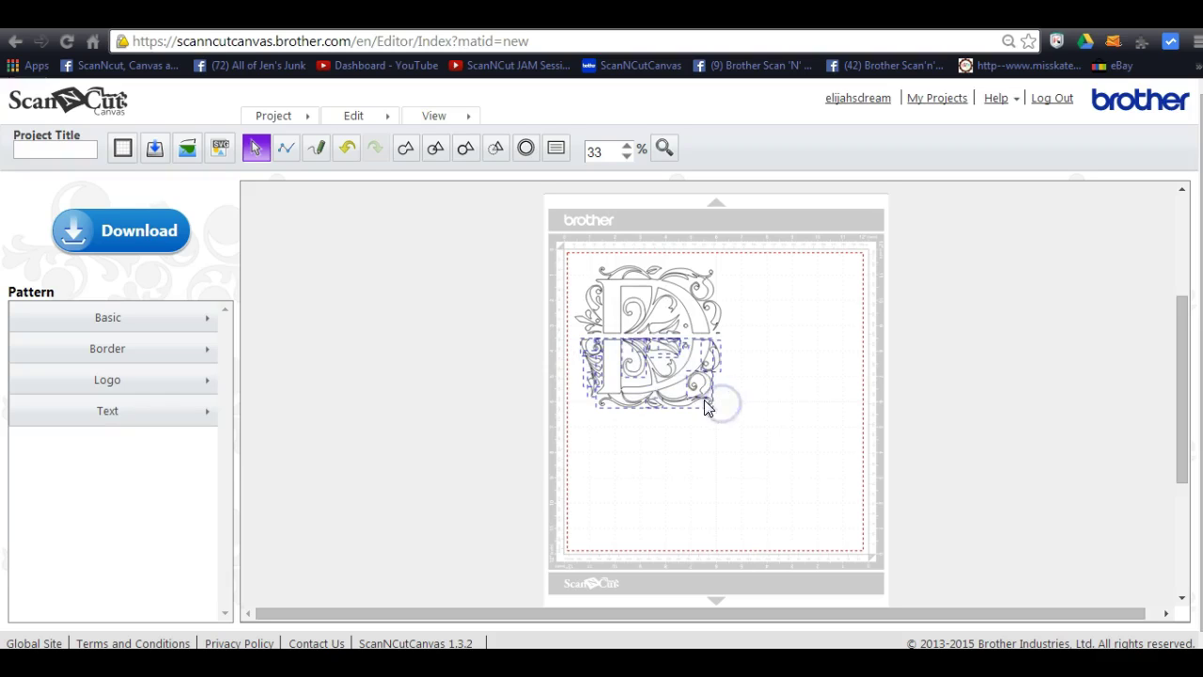
left_click(361, 129)
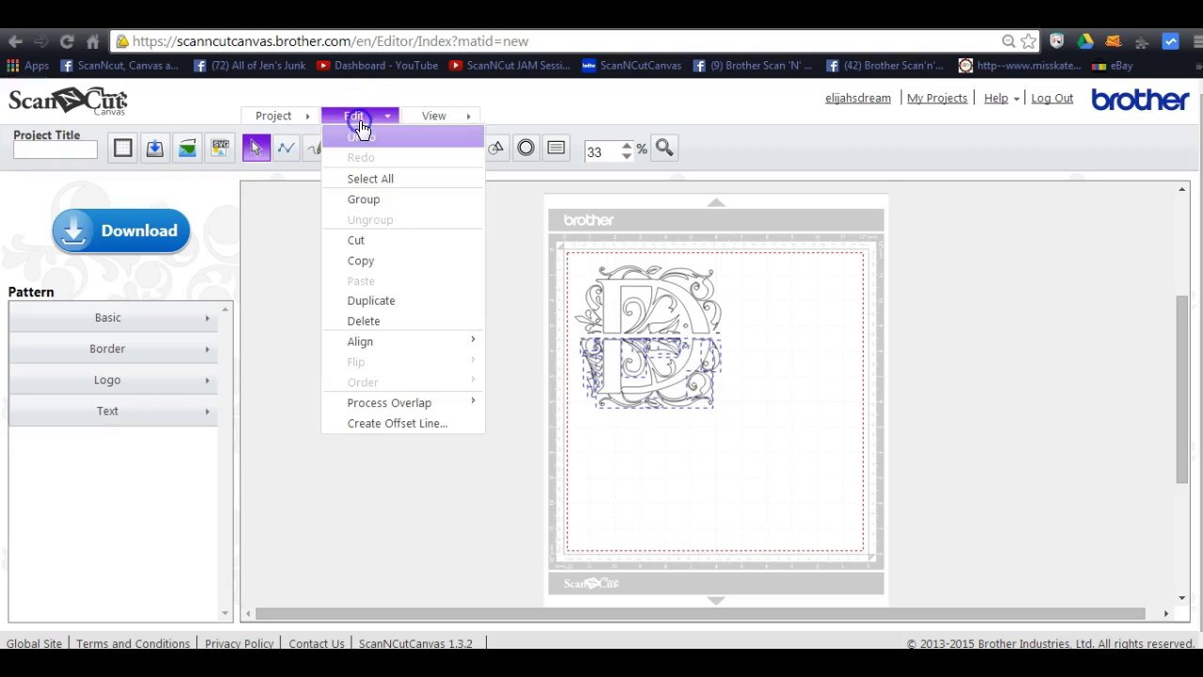
left_click(379, 205)
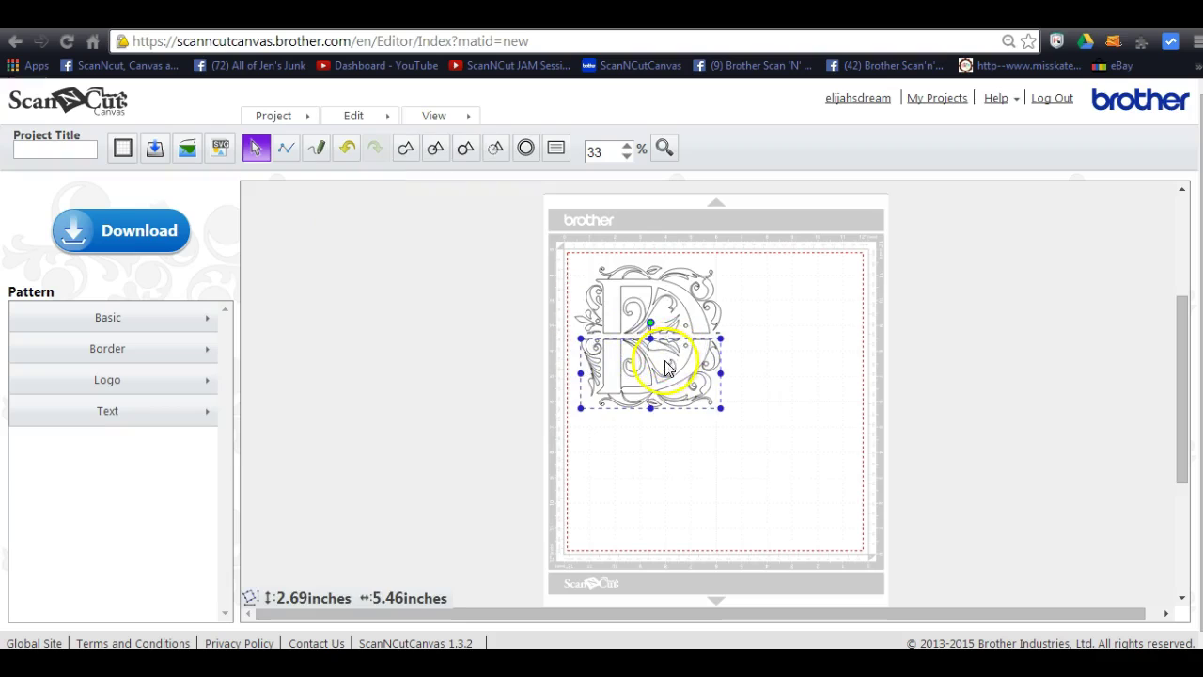
left_click_drag(653, 360, 649, 378)
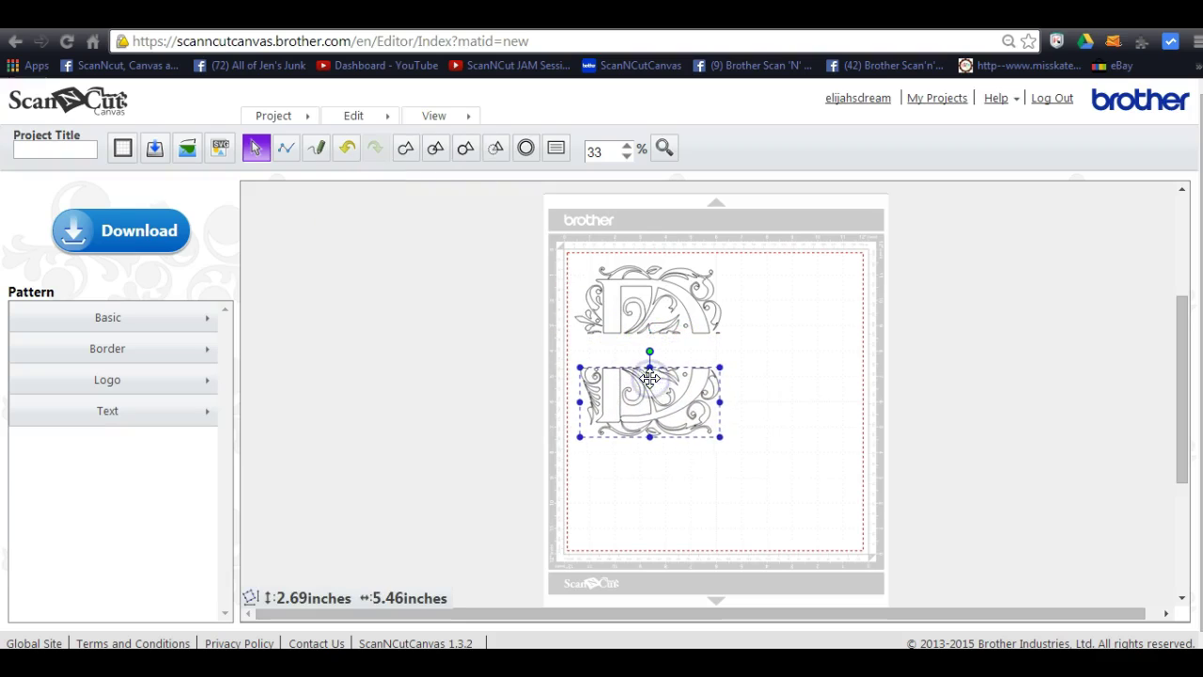
left_click(580, 348)
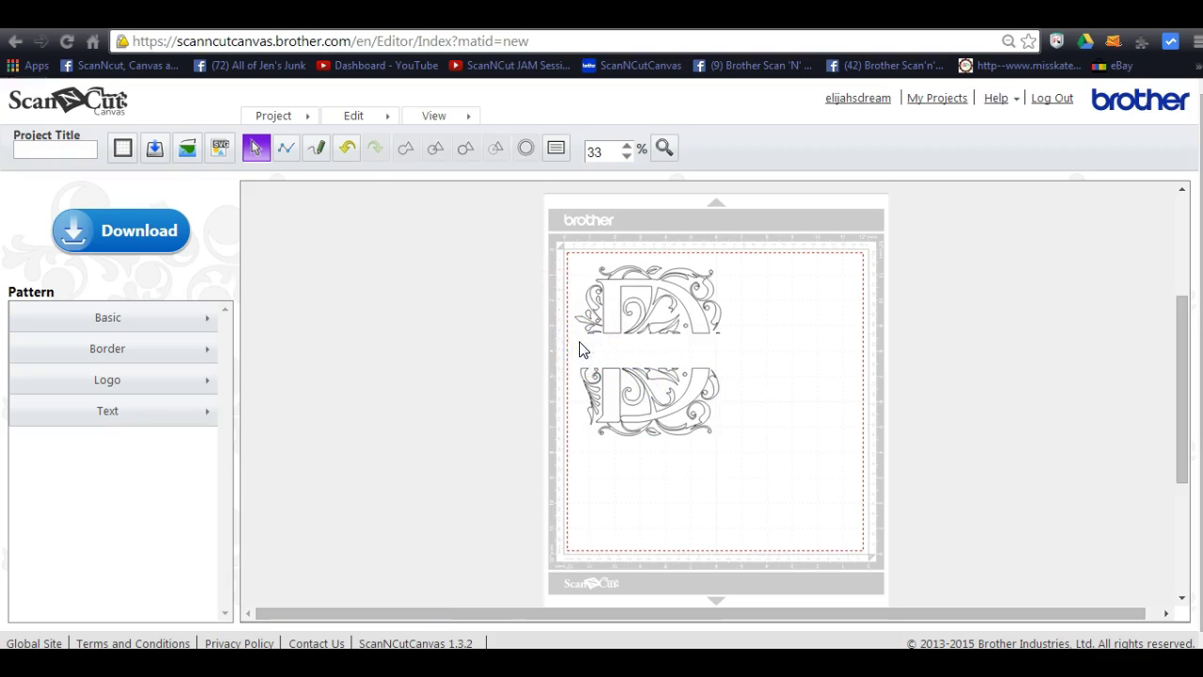
Add a basic rectangle and resize it into a thin horizontal bar, 0.33 × 6.08 in
left_click(161, 320)
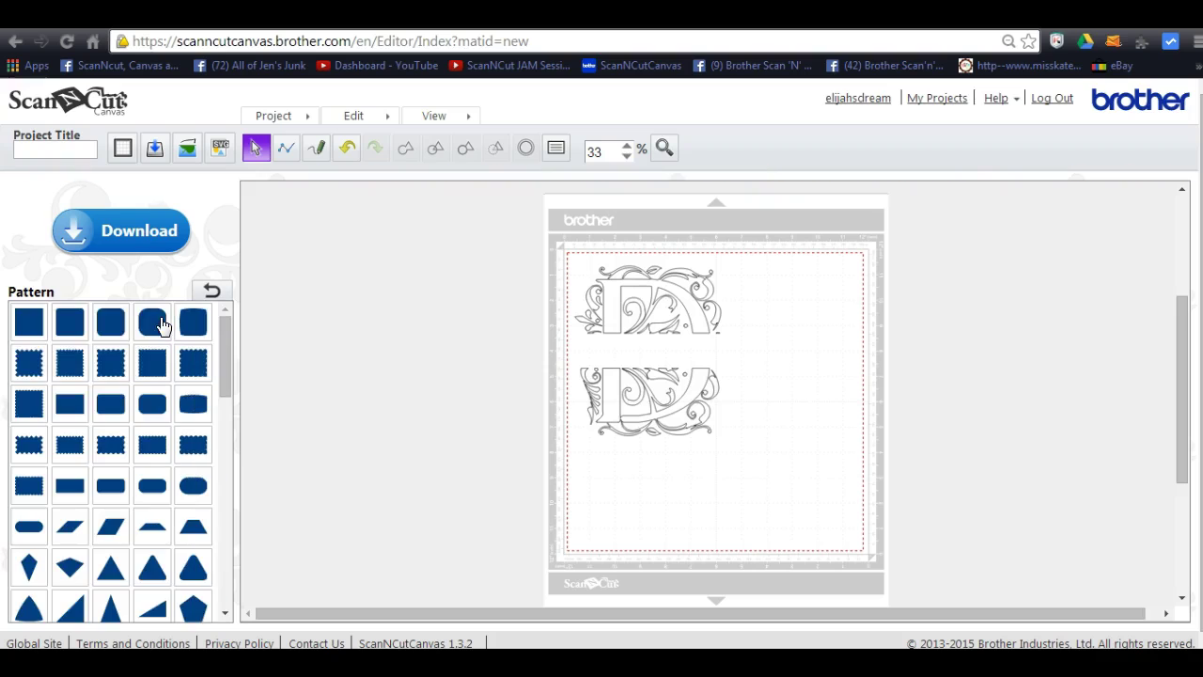
left_click(68, 402)
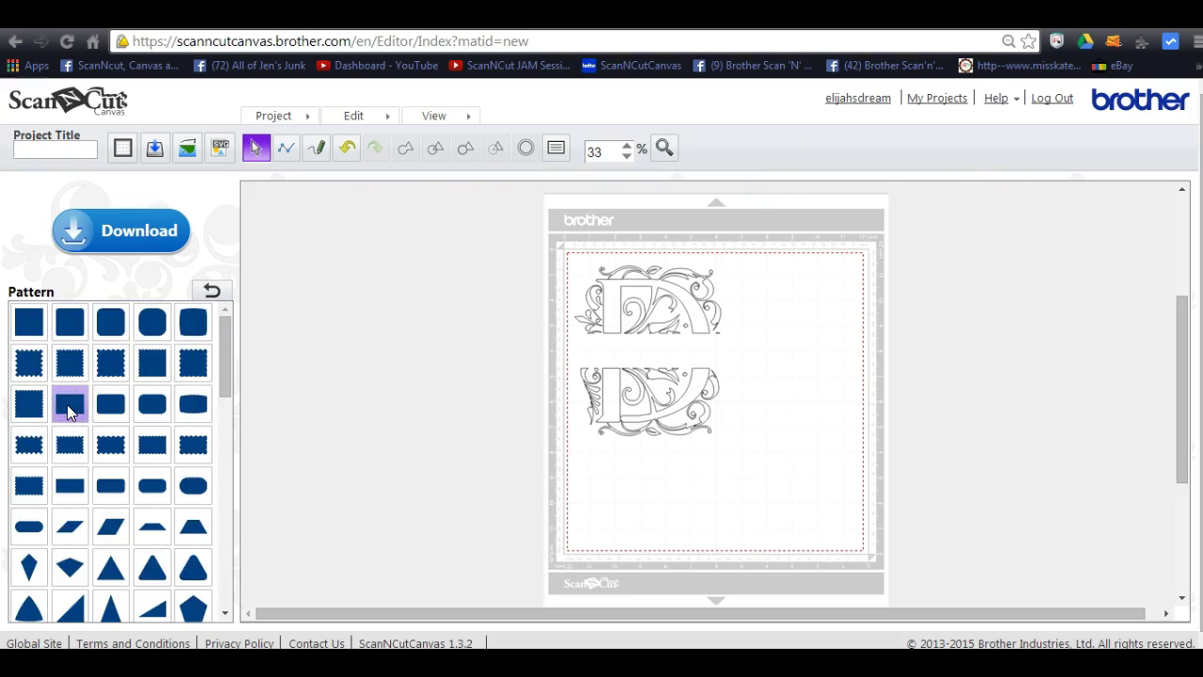
left_click_drag(621, 329, 731, 264)
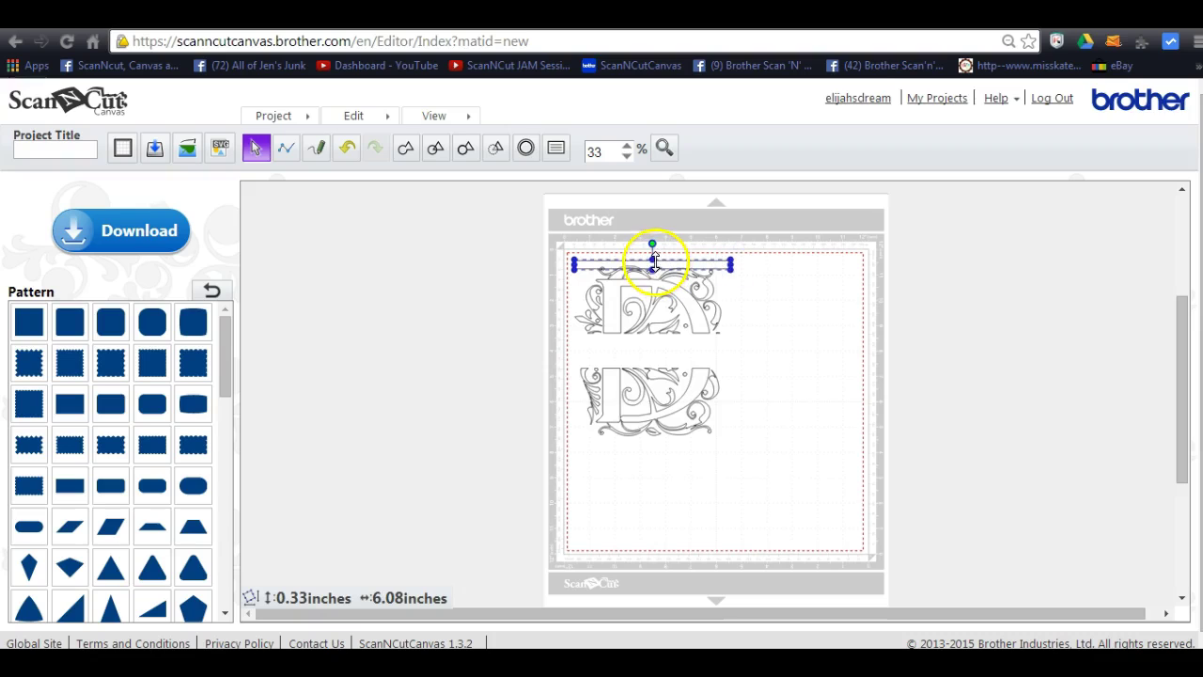
left_click_drag(653, 275, 649, 367)
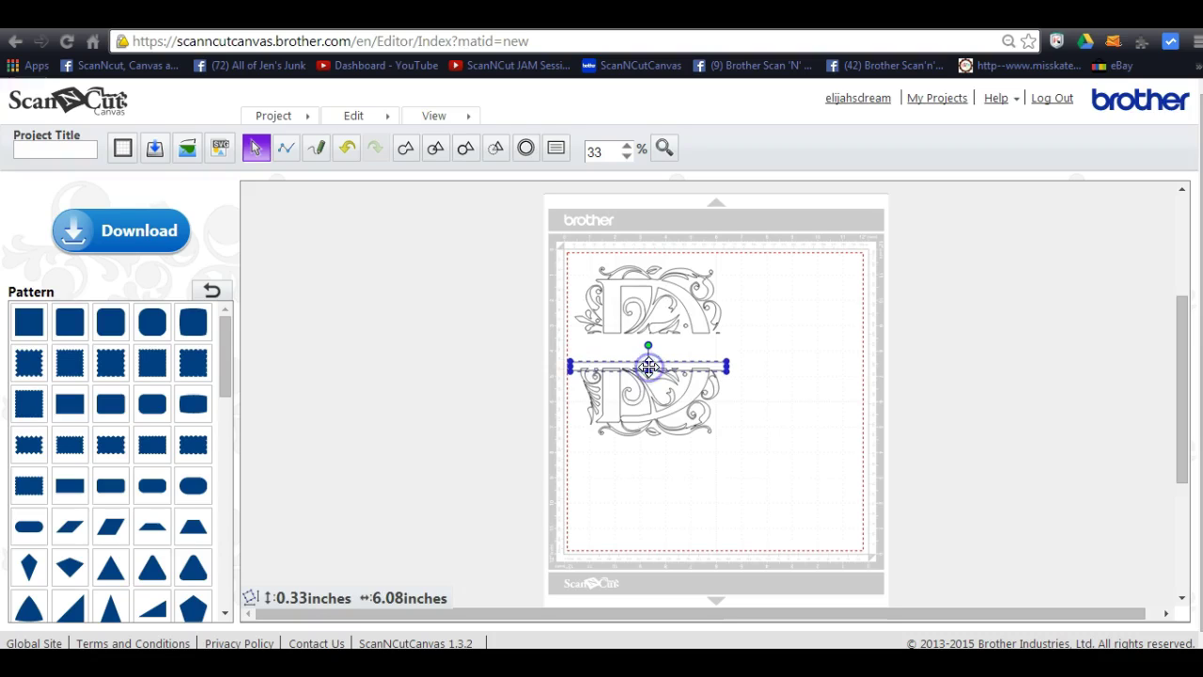
Duplicate the bar and move the copy up under the upper half of the D
right_click(649, 368)
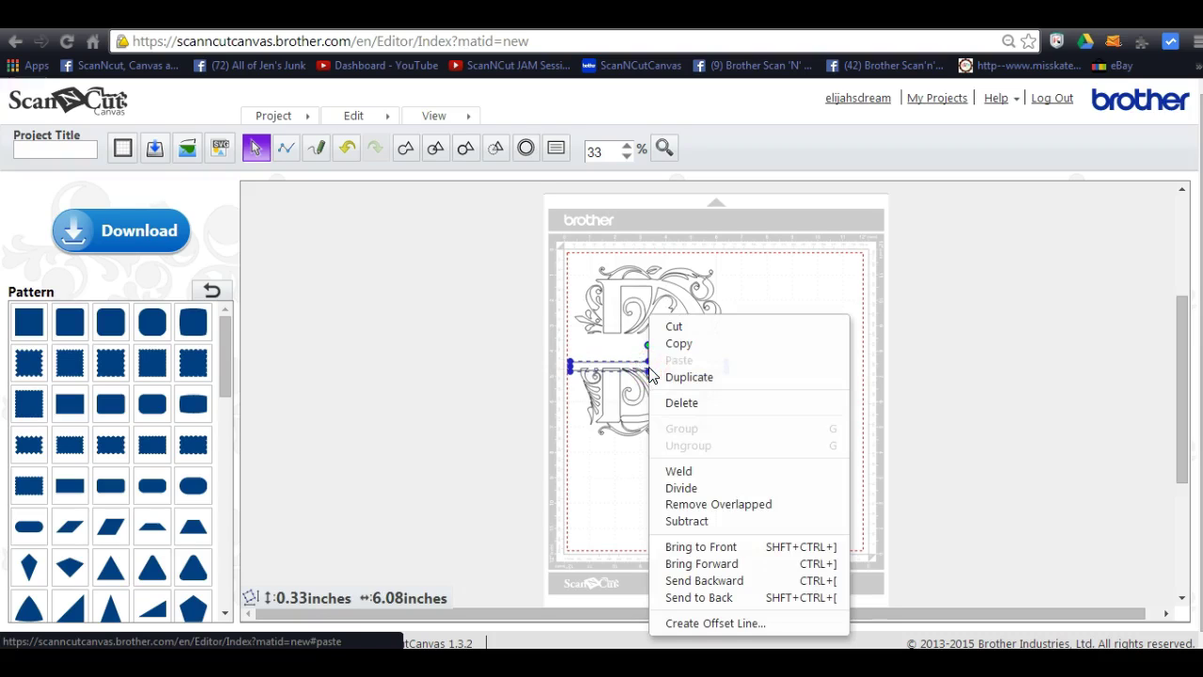
left_click(671, 381)
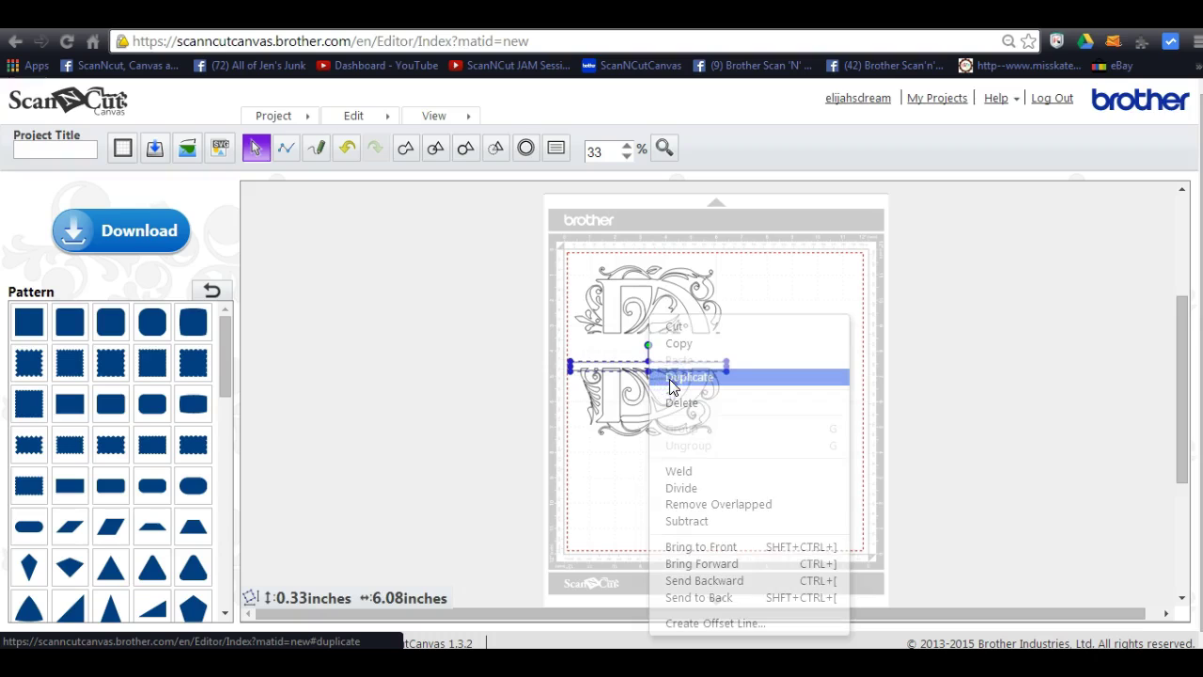
left_click_drag(665, 383, 649, 336)
left_click(742, 358)
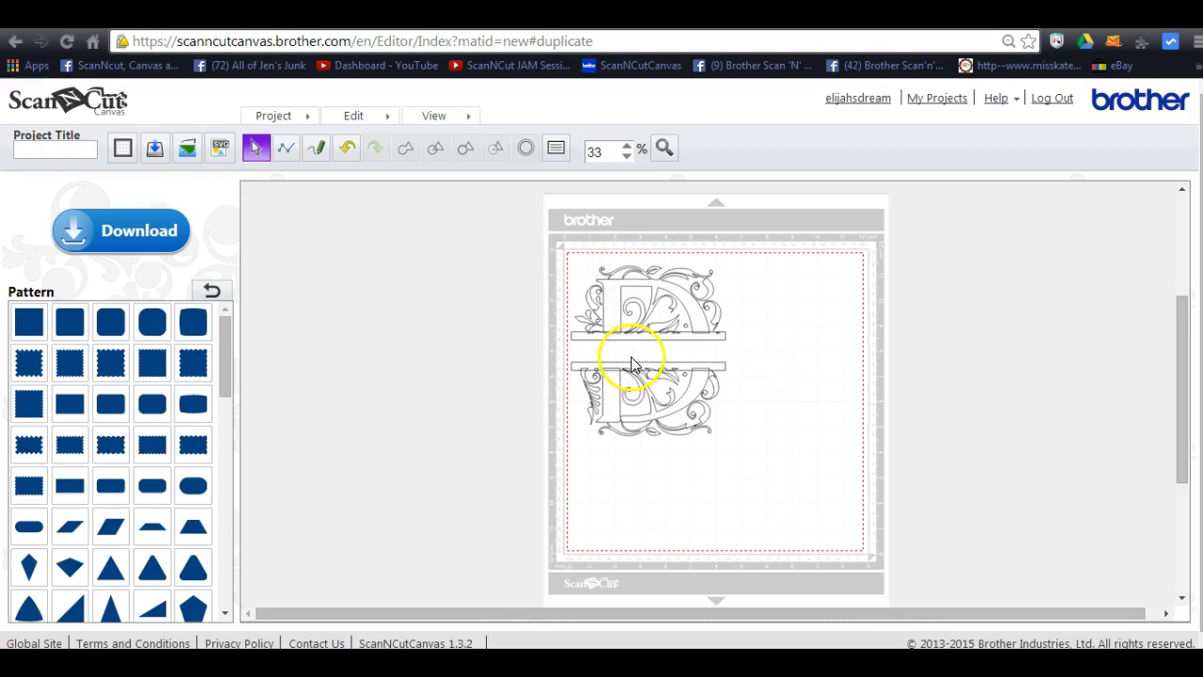
Add a text pattern below the split D and replace its placeholder wording with 'Dale'
left_click(212, 291)
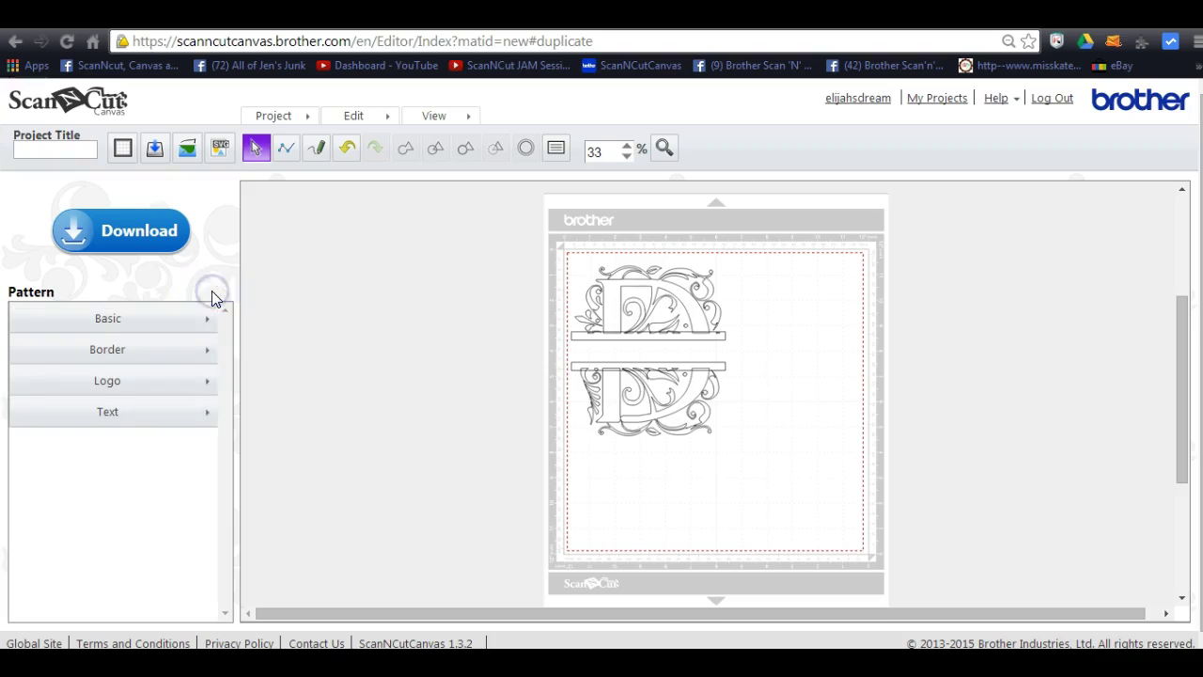
left_click(166, 423)
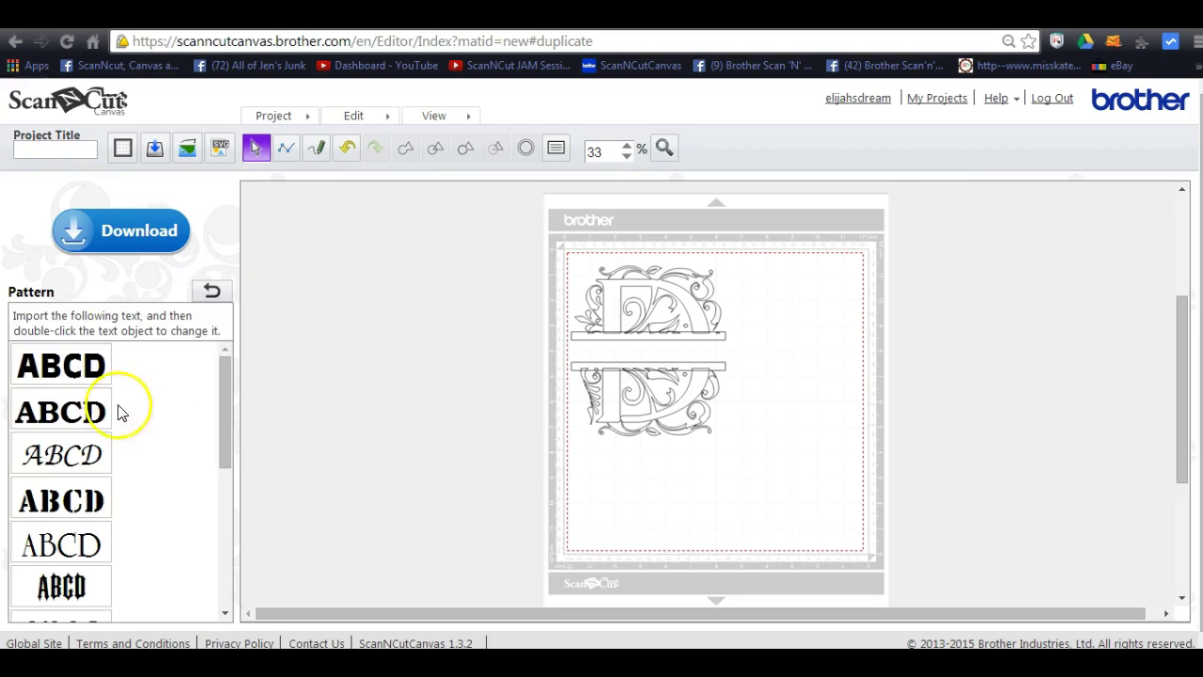
left_click(75, 411)
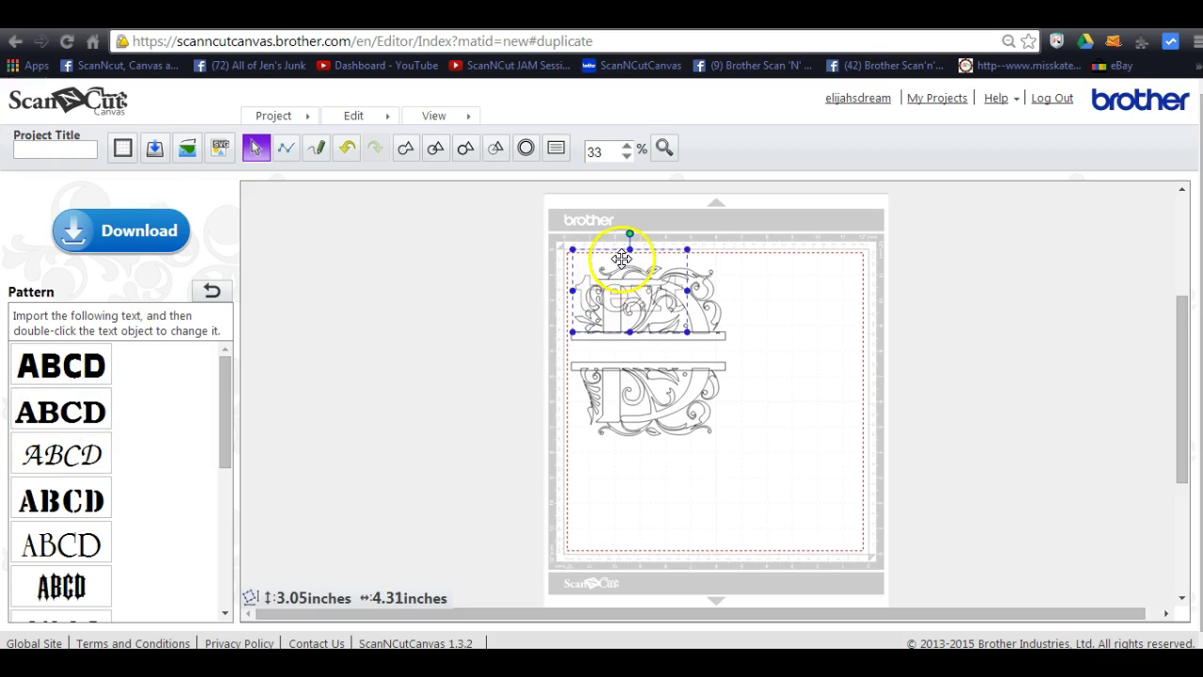
left_click_drag(643, 281, 721, 465)
double_click(779, 502)
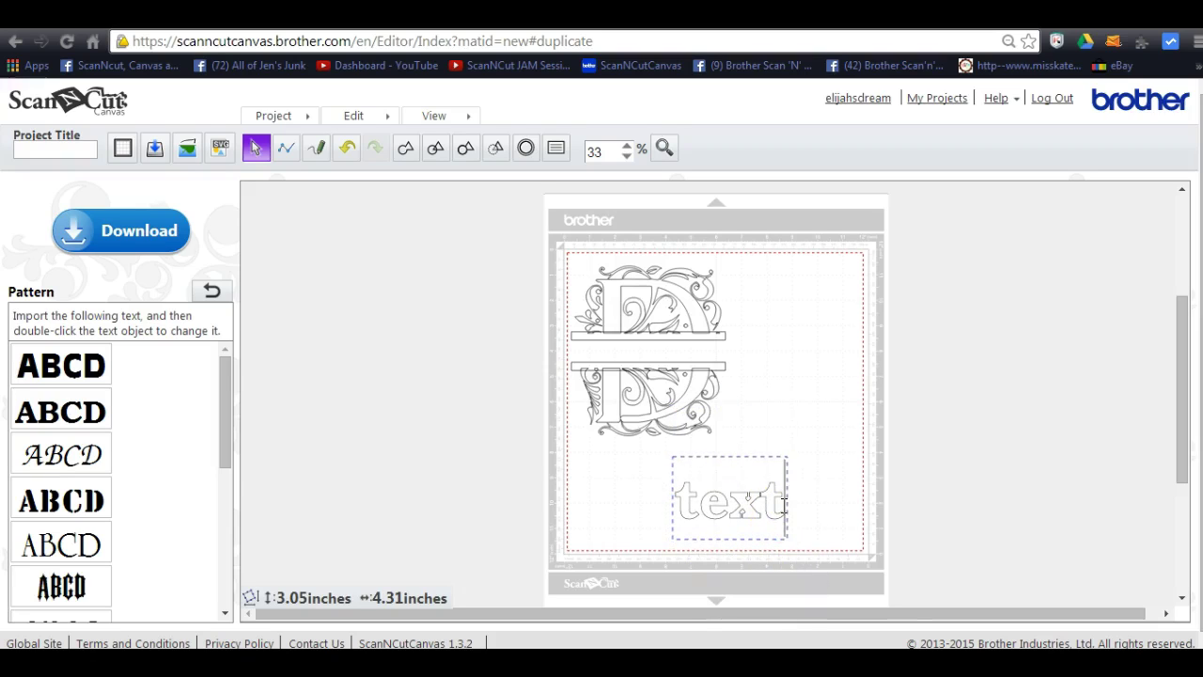
key("BackSpace")
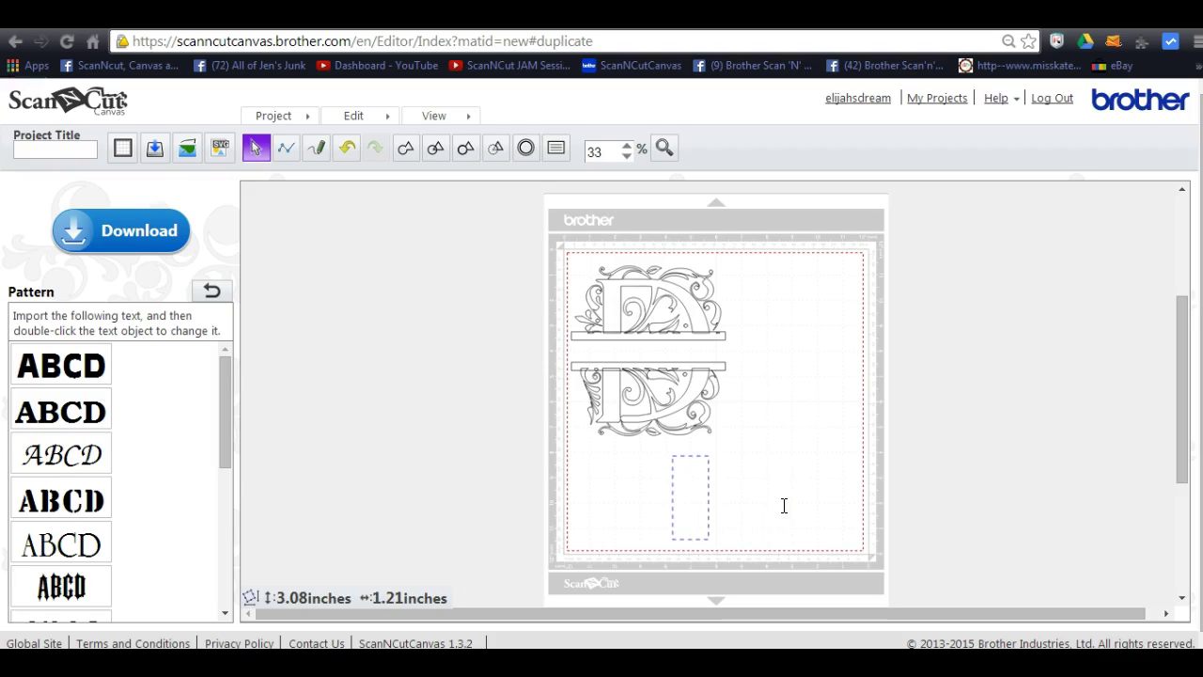
type("Dale")
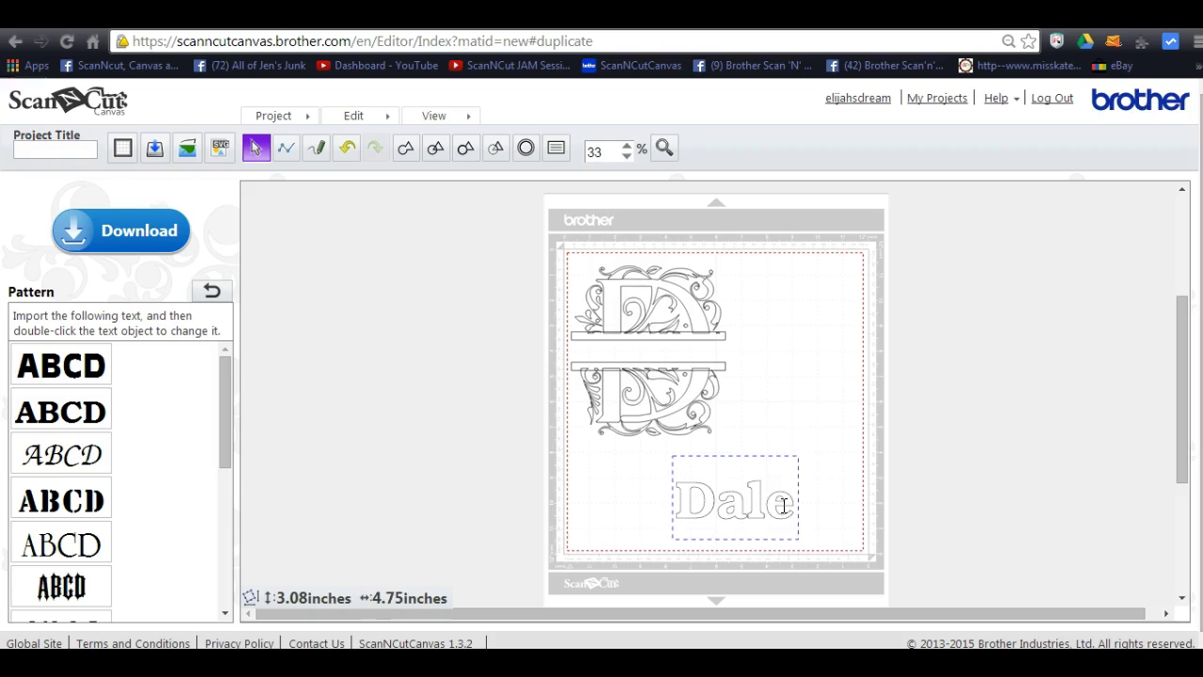
Shrink the Dale text and nudge it into place between the two bars
left_click(798, 543)
left_click(799, 543)
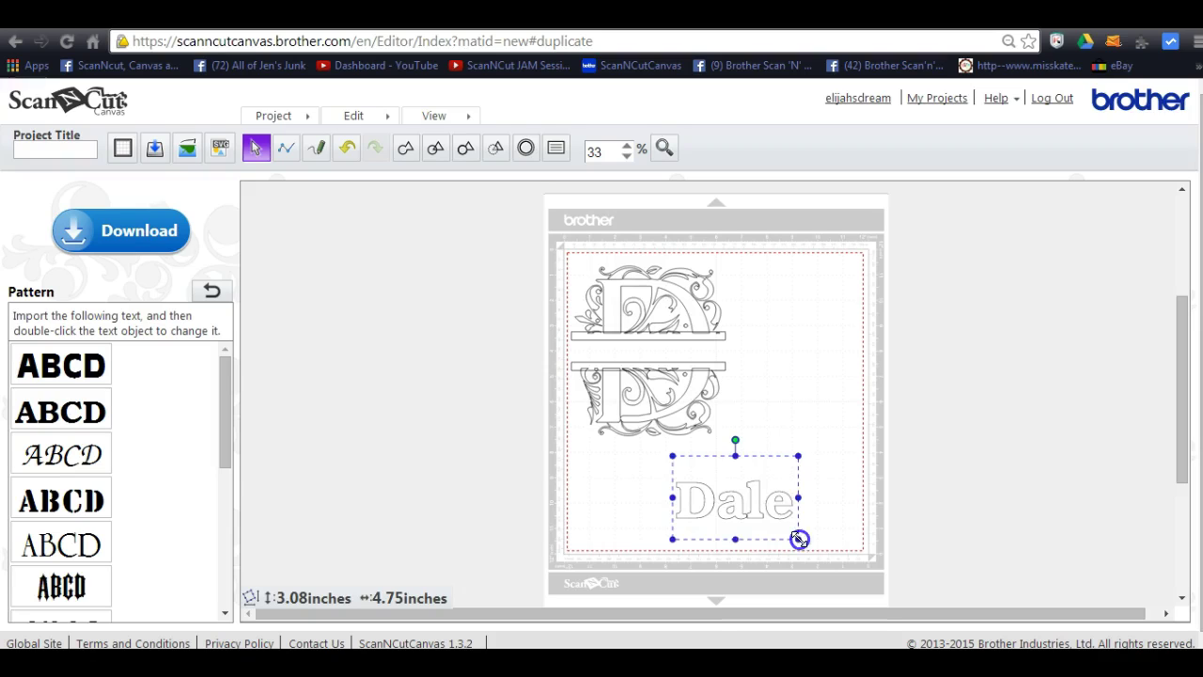
left_click_drag(799, 540, 660, 357)
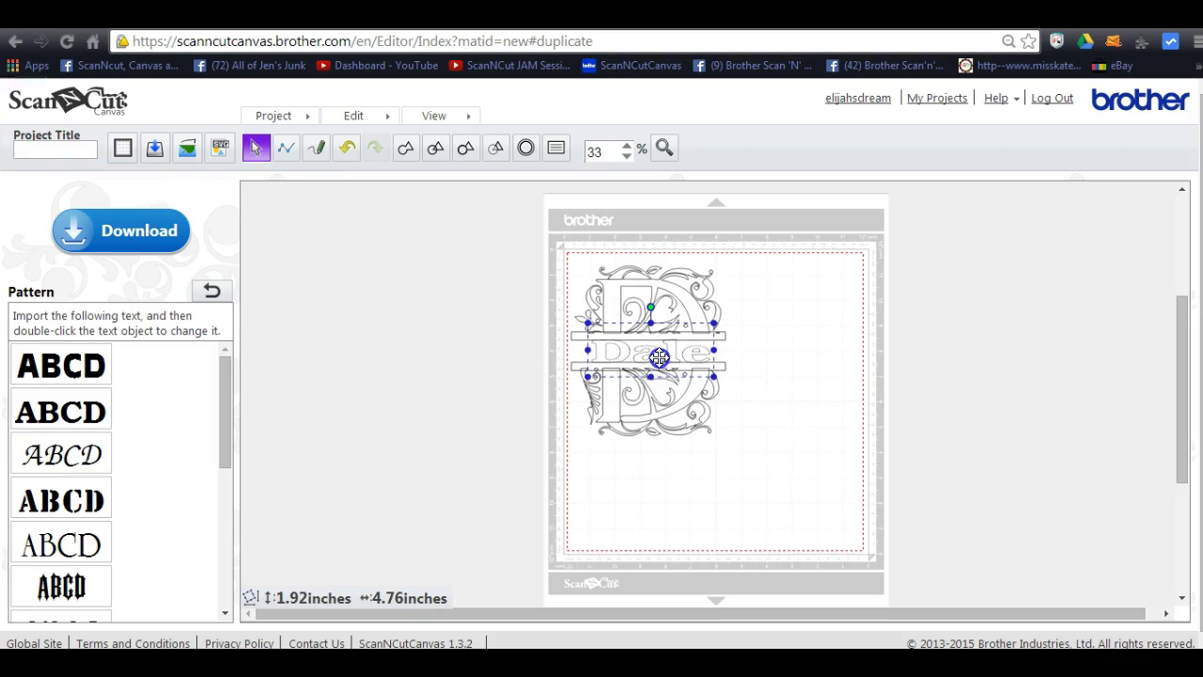
left_click_drag(659, 357, 665, 358)
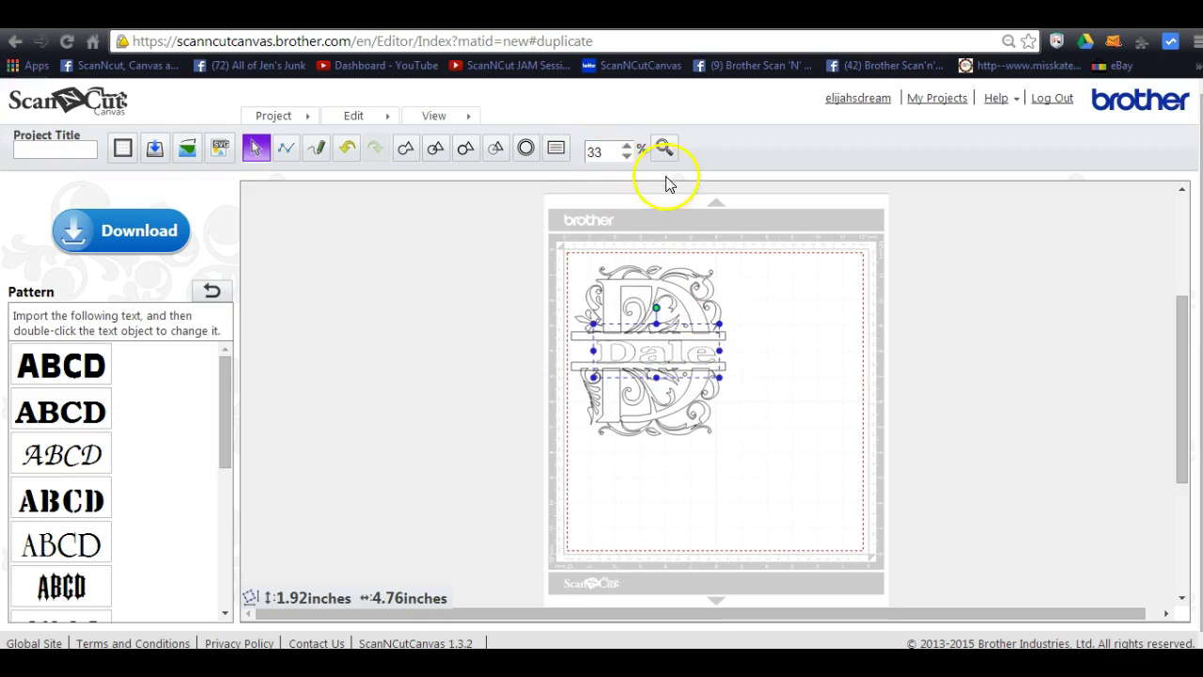
Zoom to 100%, out to 25%, back to 50%, then marquee-select the upper D with Dale
left_click(627, 148)
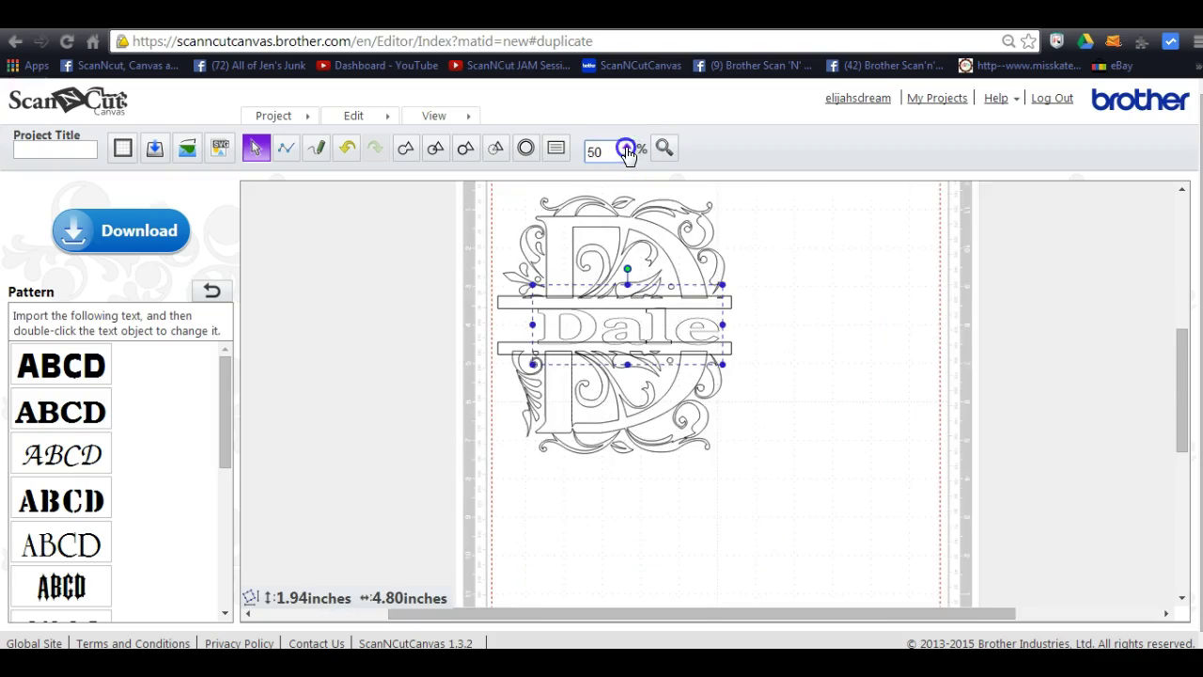
left_click(626, 148)
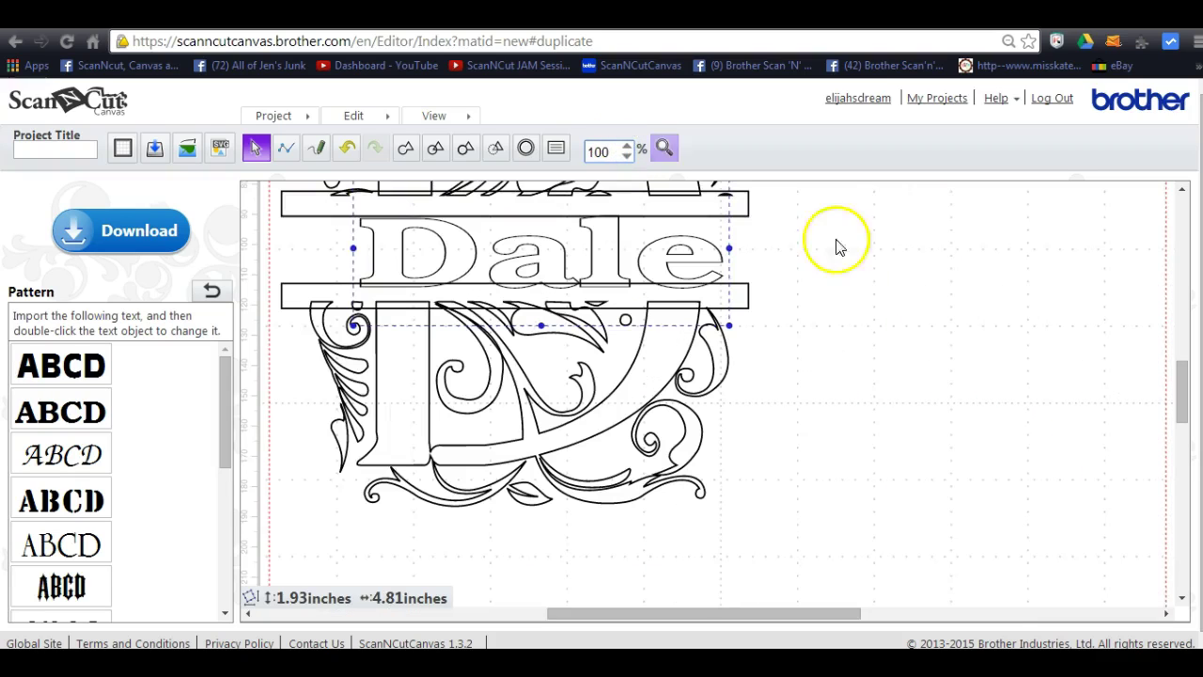
left_click(626, 155)
left_click(626, 156)
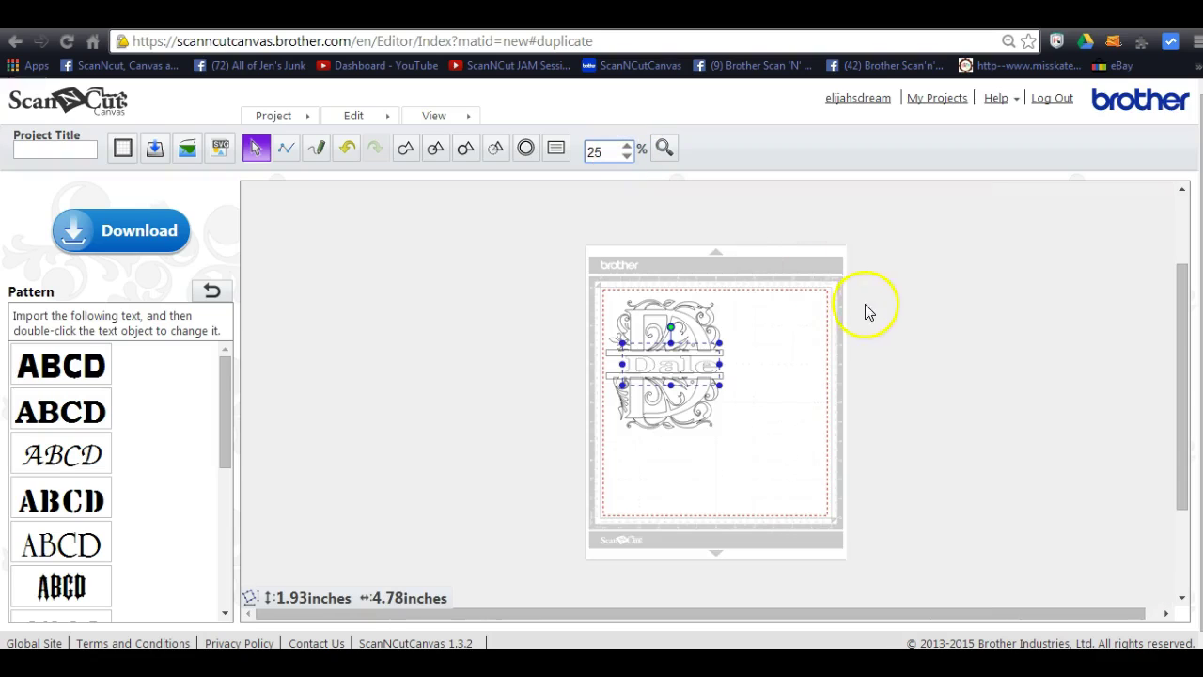
left_click(854, 301)
left_click(626, 147)
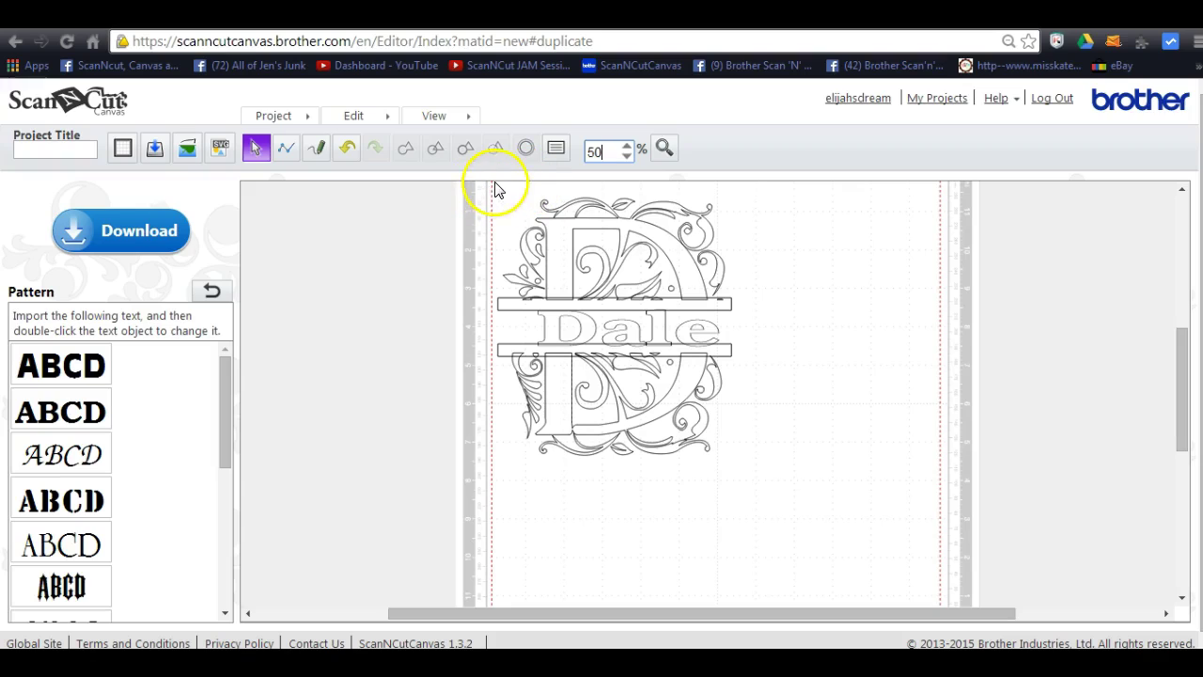
left_click_drag(494, 182, 738, 310)
Group the selected upper D half, its bar and Dale into one unit
left_click(366, 120)
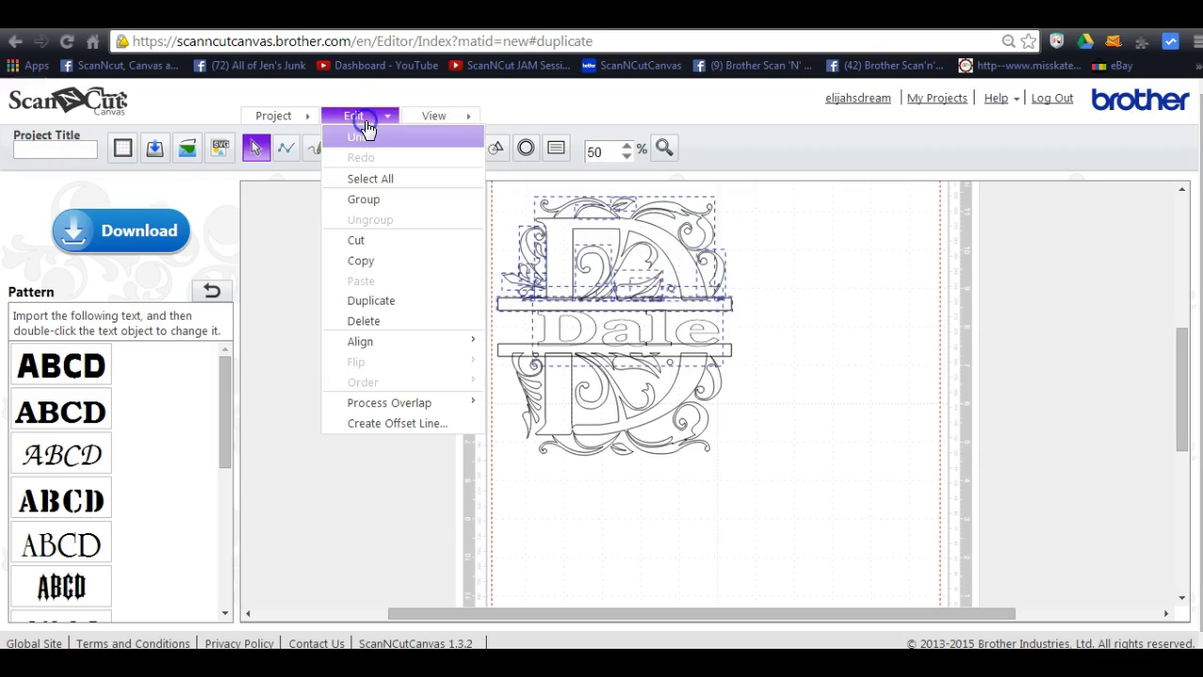
left_click(380, 202)
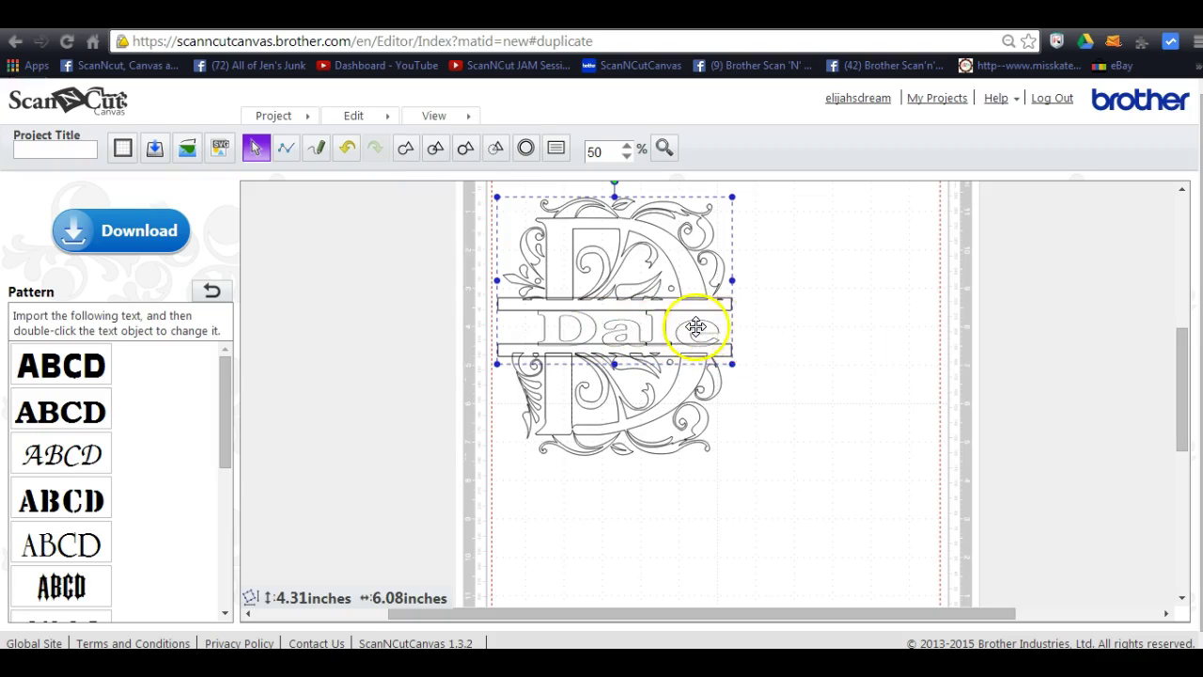
left_click(417, 315)
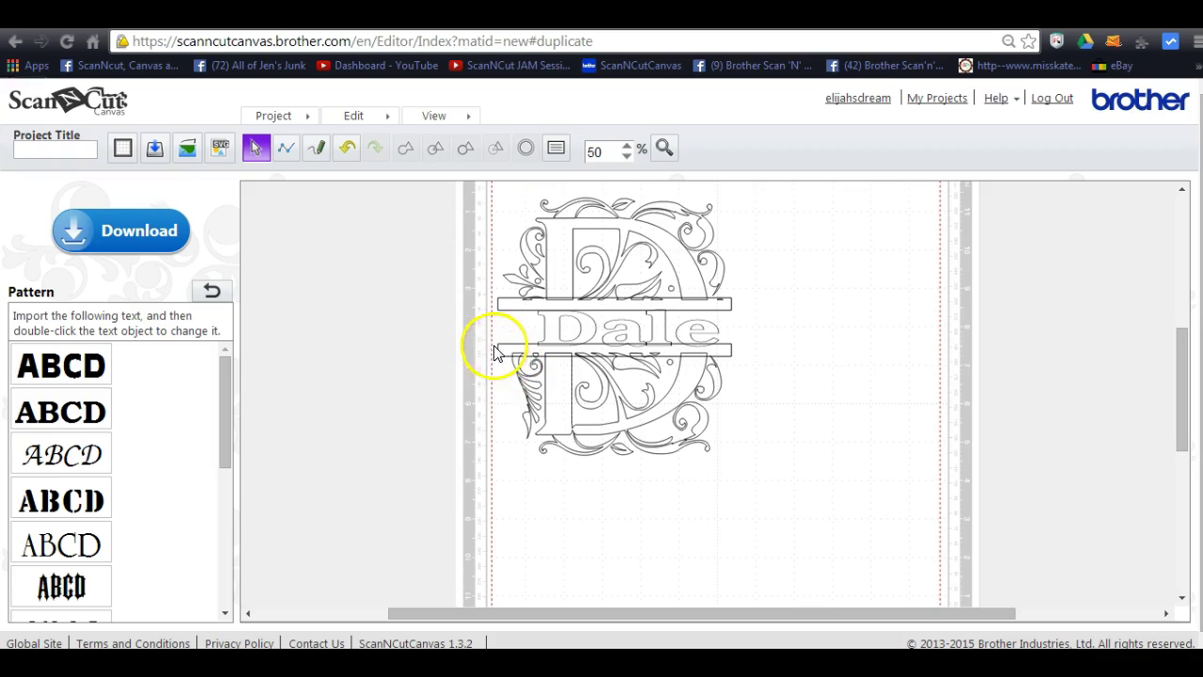
Attempt to marquee-select the lower D half on the canvas
left_click_drag(493, 344, 430, 399)
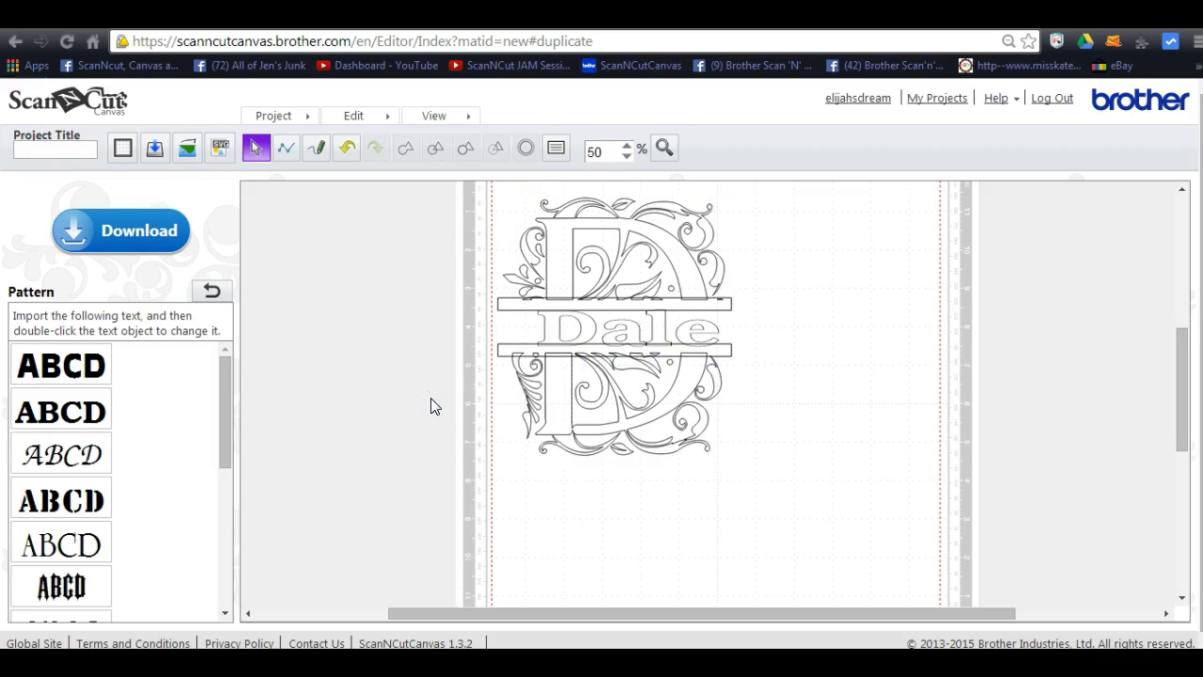
left_click(491, 316)
left_click_drag(544, 281, 415, 292)
left_click(588, 327)
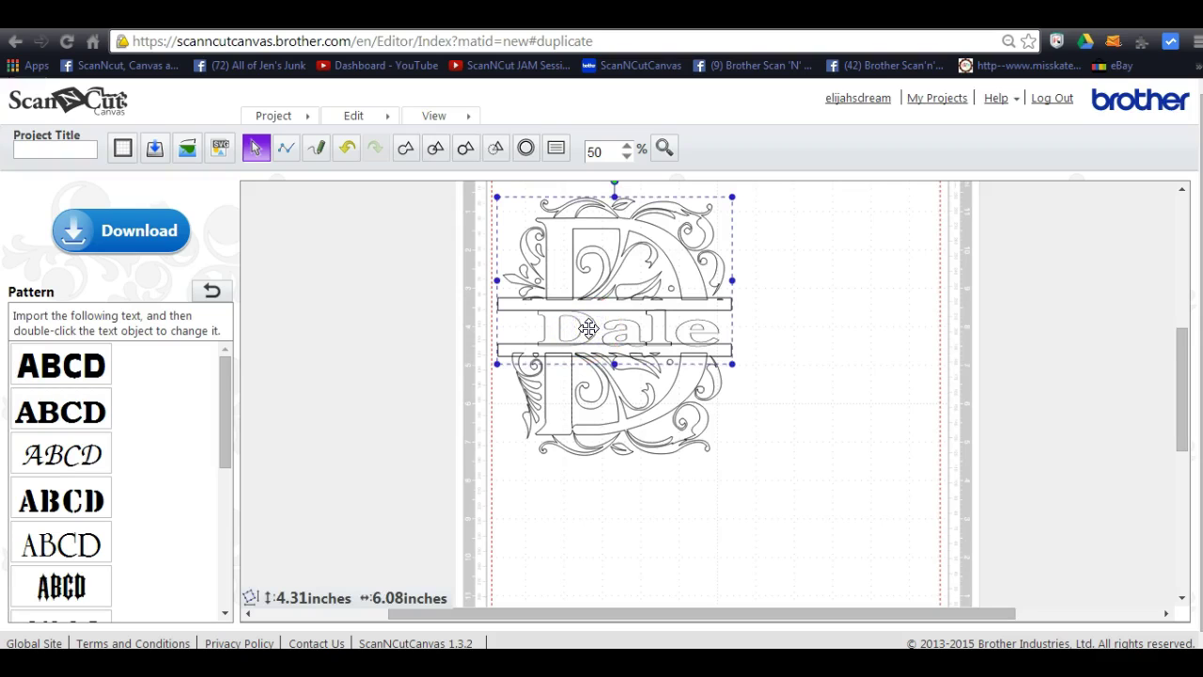
Drag the upper D group up, then select the lower D half and move it down and right
left_click_drag(589, 328, 587, 272)
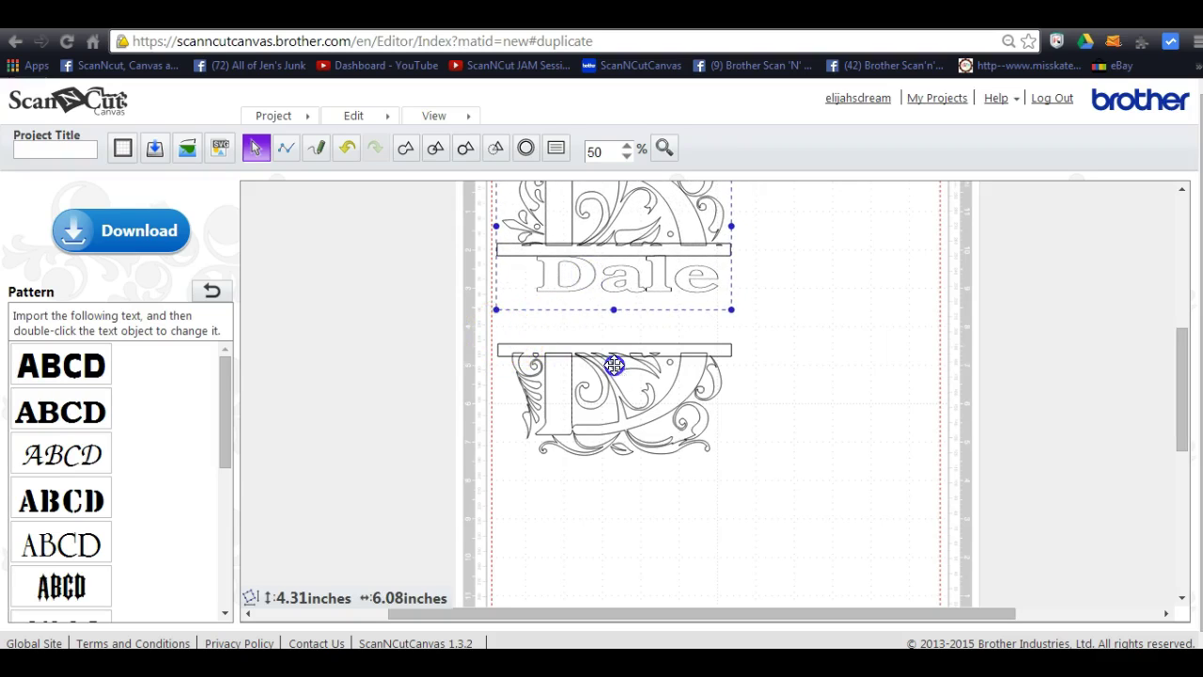
left_click_drag(614, 365, 729, 456)
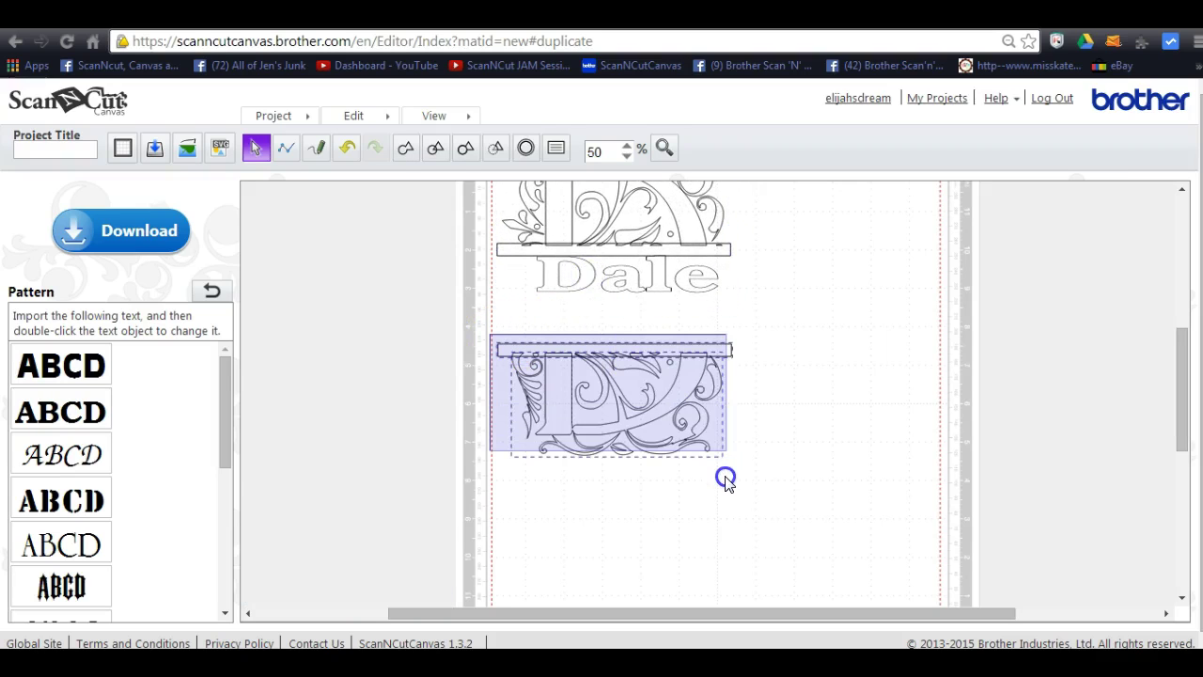
mouse_move(725, 480)
left_mouse_down()
mouse_move(722, 496)
mouse_move(750, 484)
left_mouse_up()
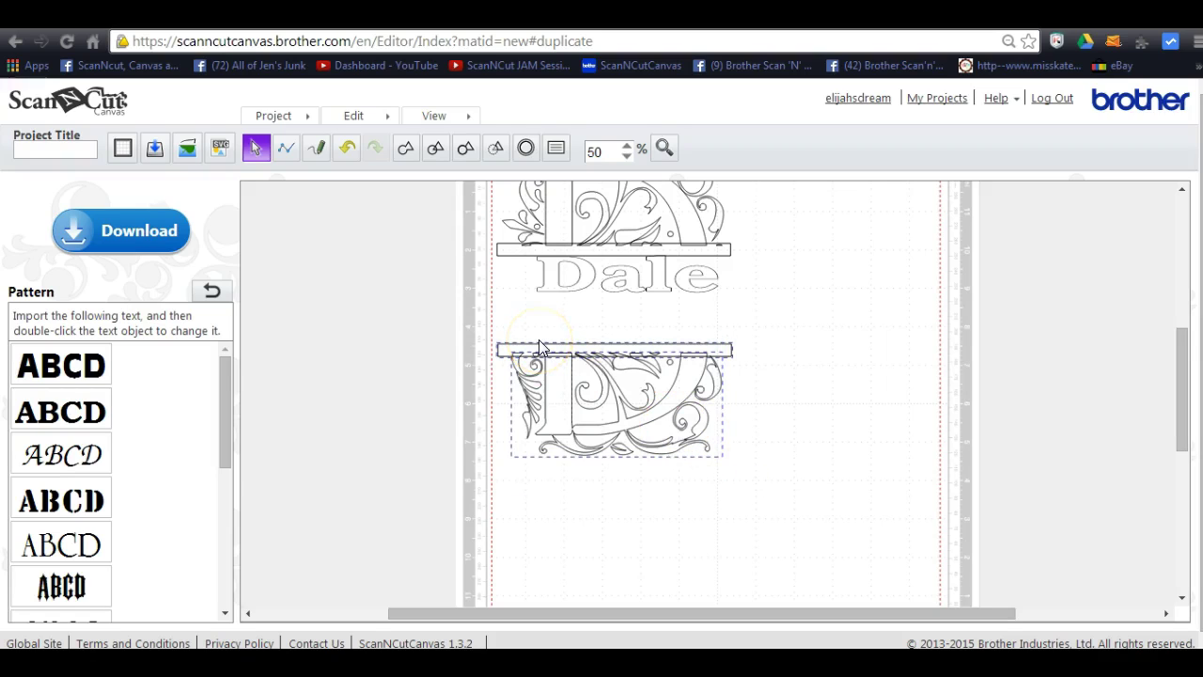
left_click_drag(541, 347, 584, 431)
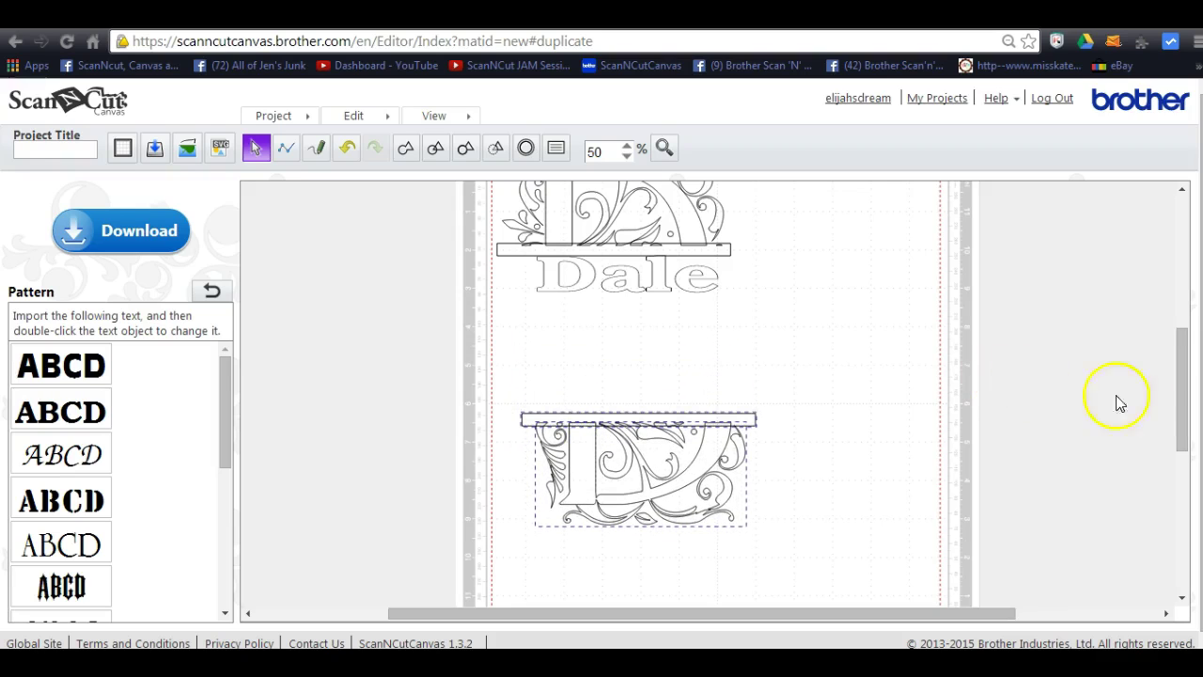
Move the upper D group slightly lower, into the mat's cutting area
left_click_drag(1182, 410, 1185, 357)
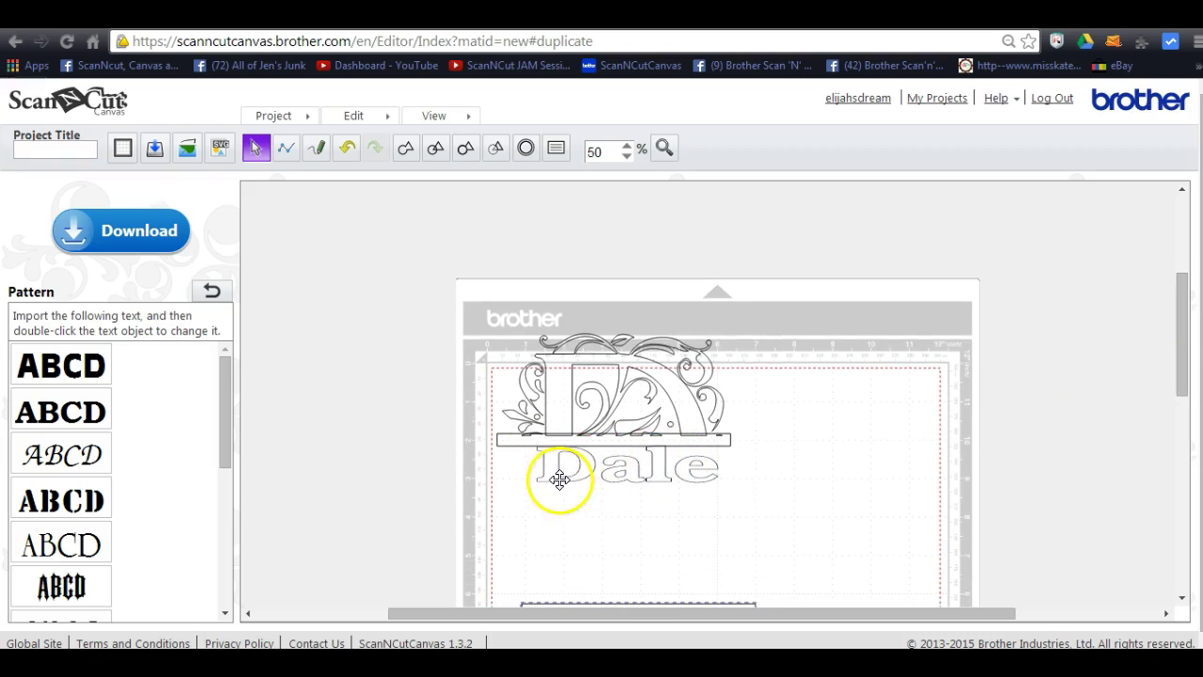
left_click(568, 482)
left_click_drag(572, 490, 569, 518)
Ungroup the upper D half, its bar and Dale
left_click(367, 120)
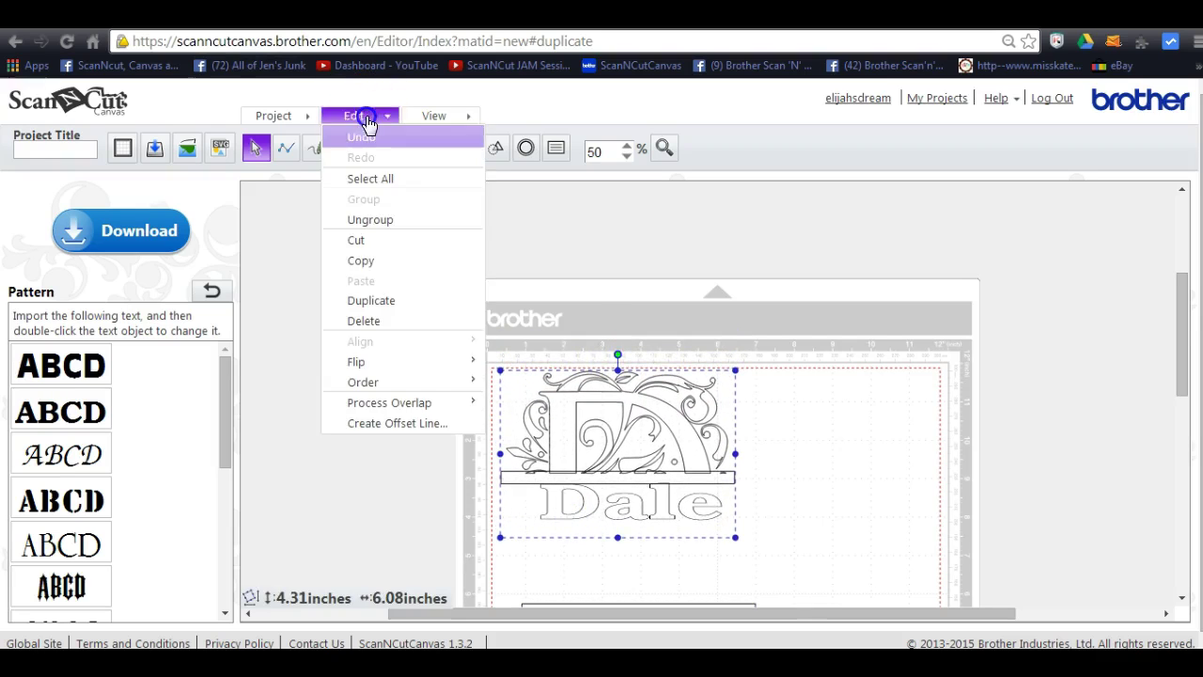
left_click(388, 219)
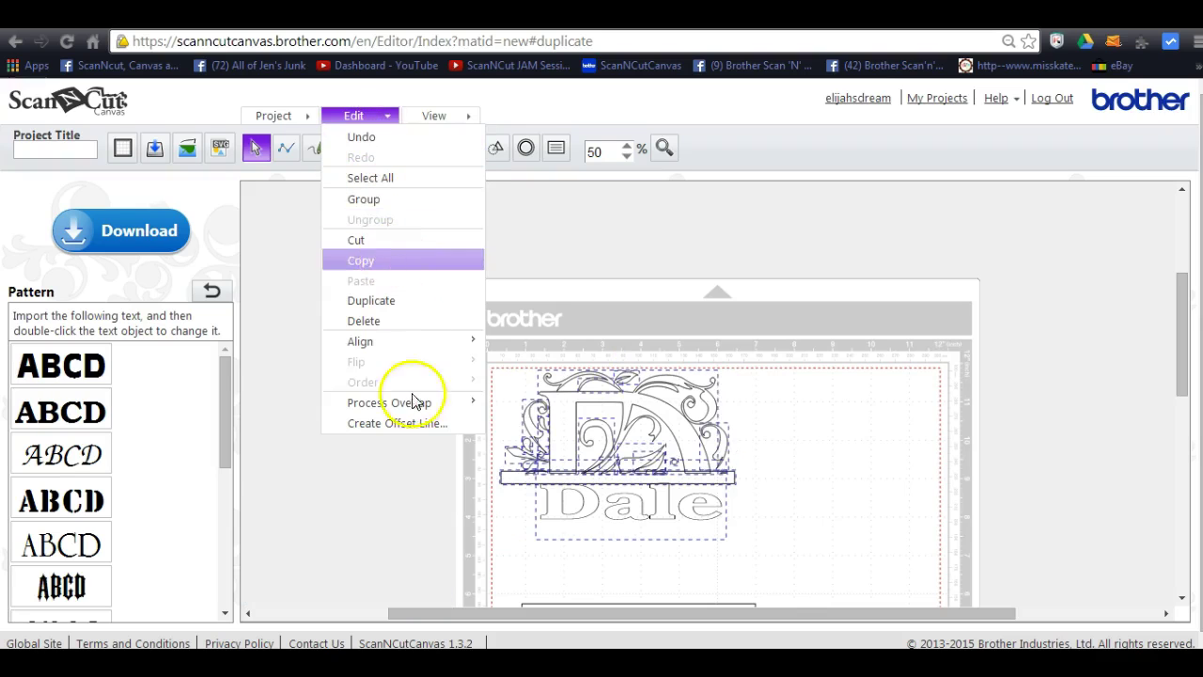
left_click(426, 458)
Move the Dale text down so it rests atop the lower D half's bar
left_click(555, 523)
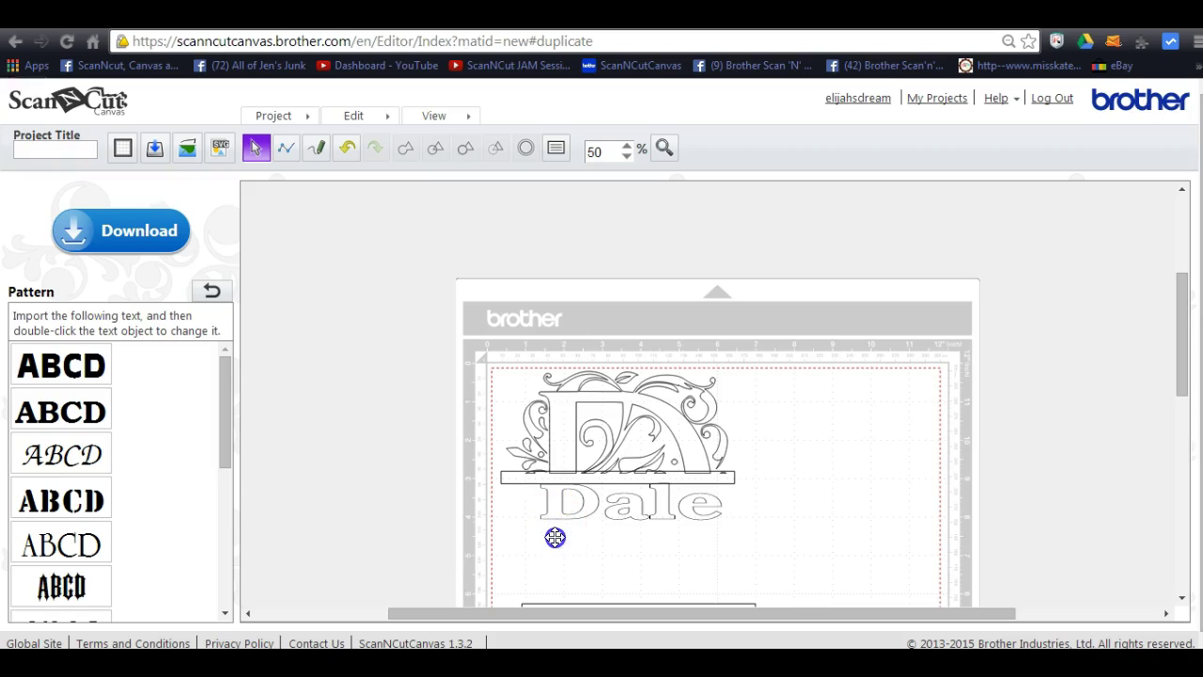
left_click_drag(554, 537, 561, 557)
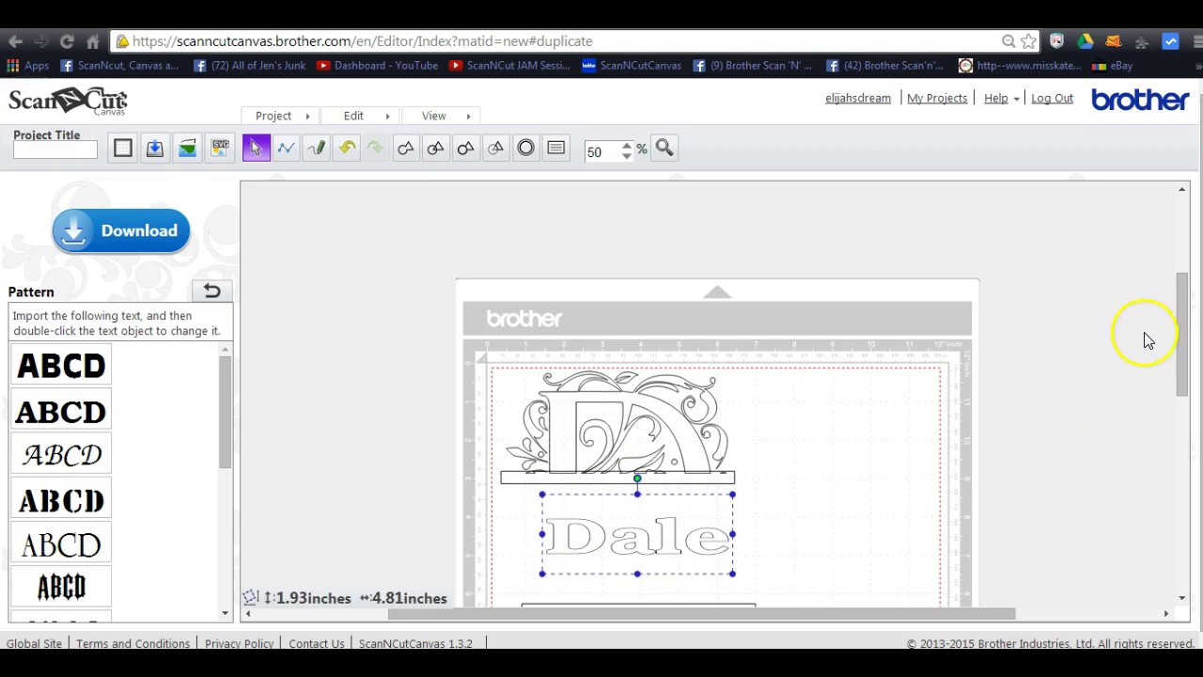
left_click_drag(1182, 335, 1192, 393)
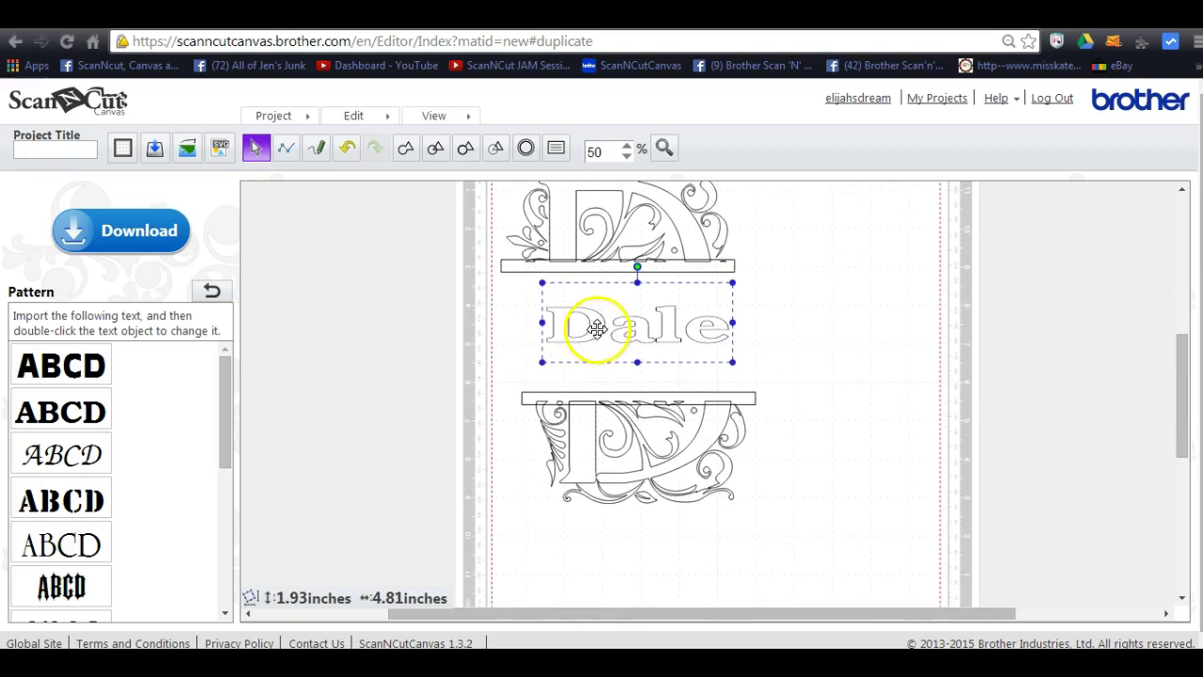
left_click_drag(615, 328, 628, 380)
left_click_drag(1182, 425, 1172, 400)
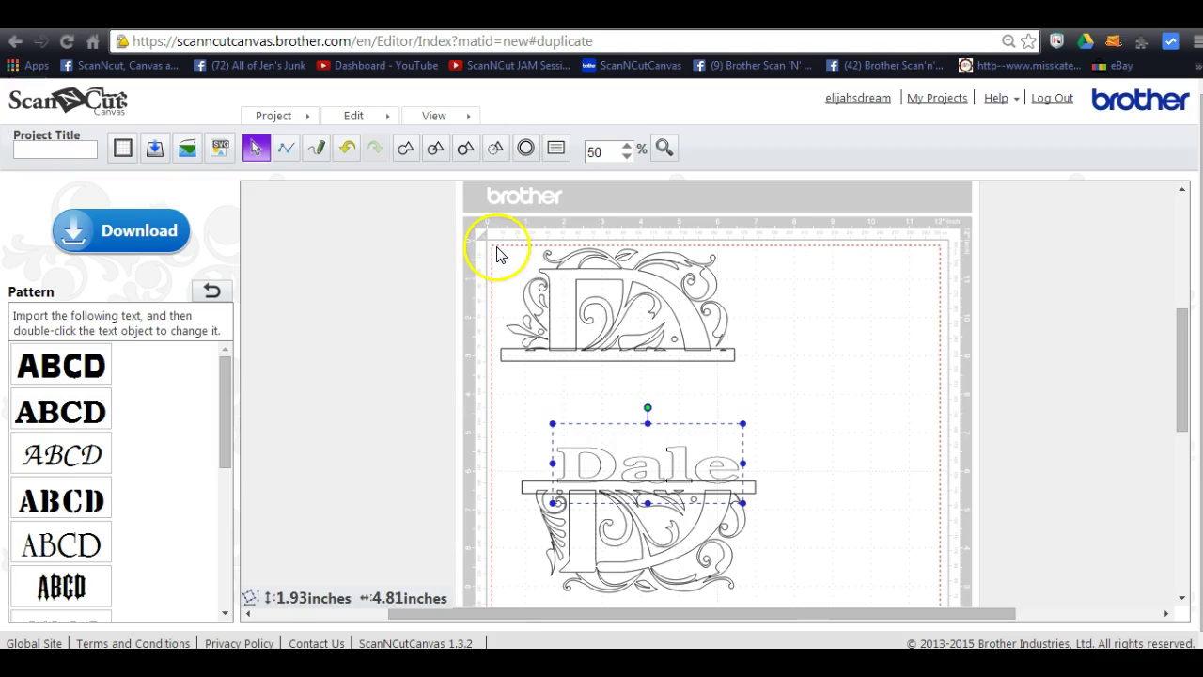
Select the upper D half with its bar and lower it until the bar sits just above Dale
mouse_move(494, 244)
left_mouse_down()
mouse_move(698, 322)
mouse_move(798, 392)
left_mouse_up()
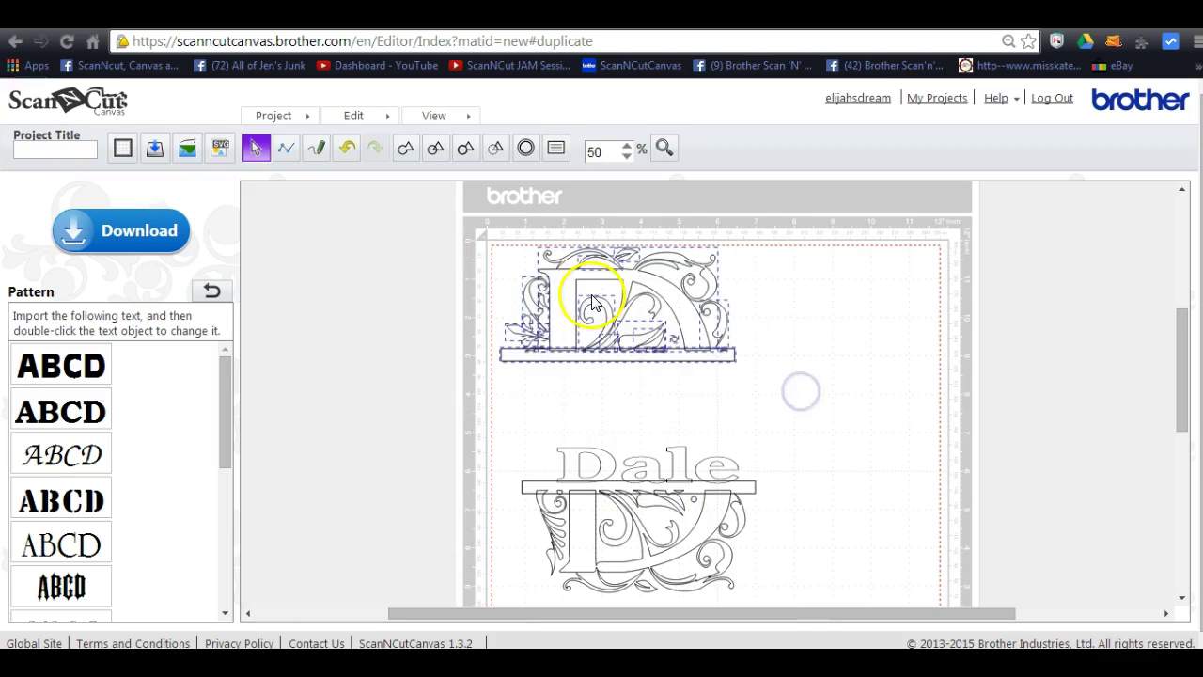
left_click_drag(570, 283, 587, 367)
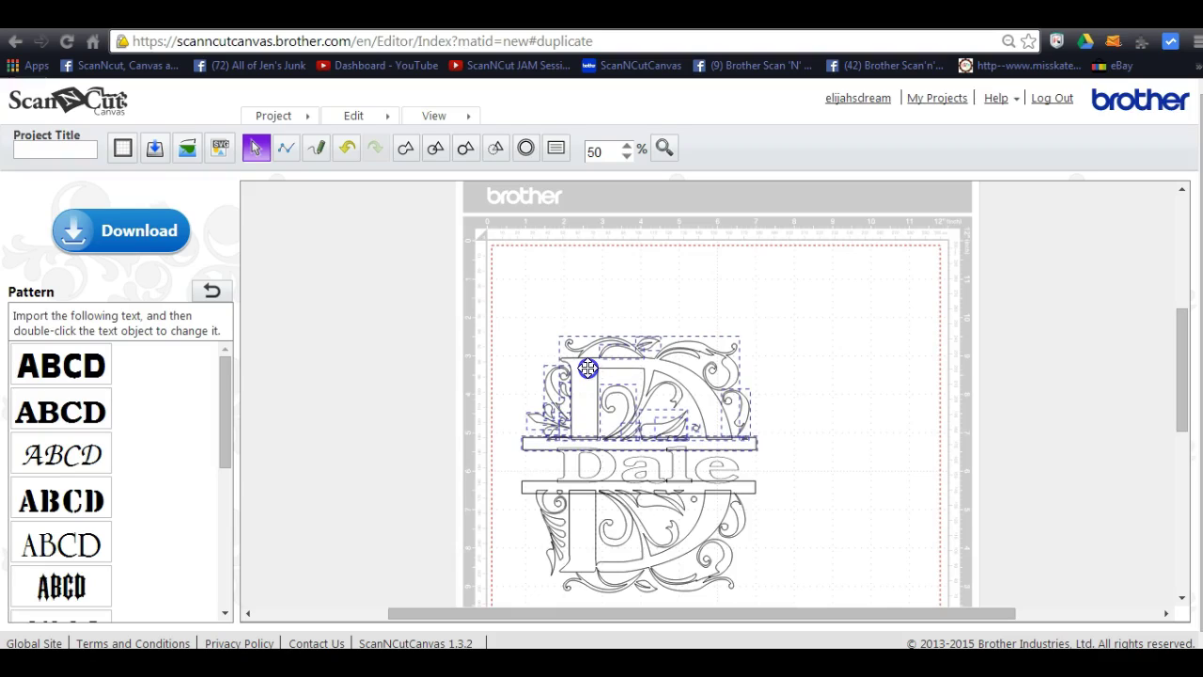
left_click_drag(587, 367, 587, 367)
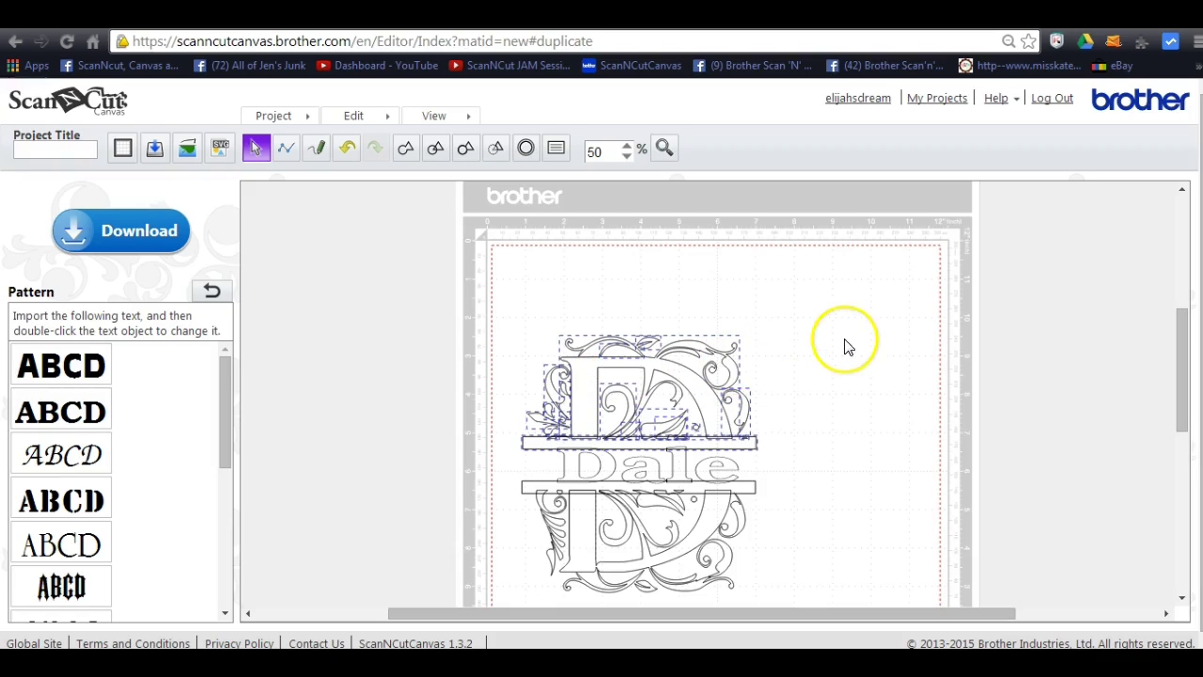
left_click(1183, 360)
left_click_drag(1182, 360, 1185, 373)
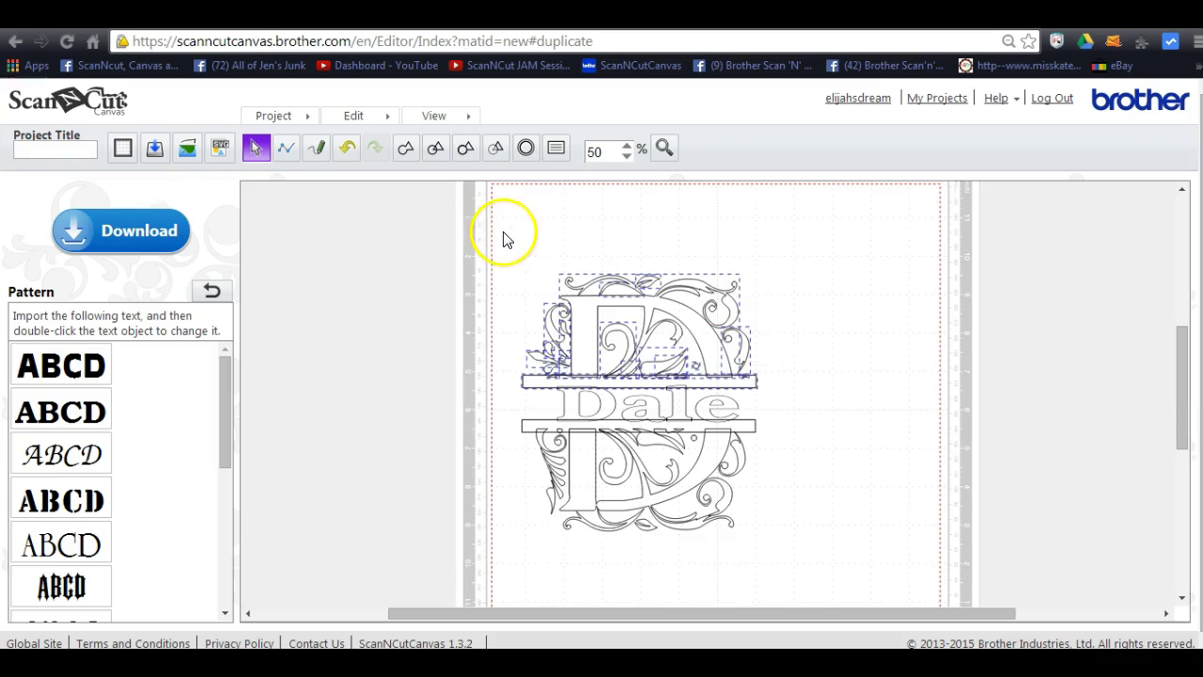
Marquee-select every part of the monogram
left_click(543, 269)
left_click_drag(618, 353, 743, 507)
left_click_drag(785, 568, 784, 565)
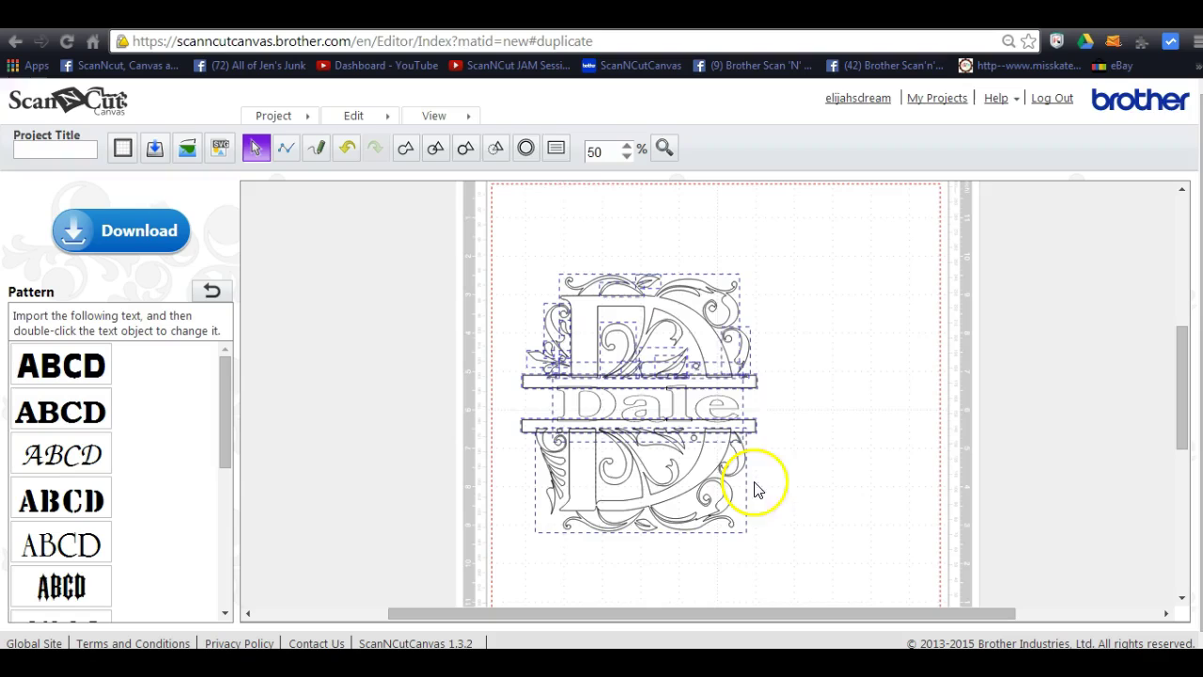
Weld the D halves, both bars and Dale into one continuous outline
left_click(404, 151)
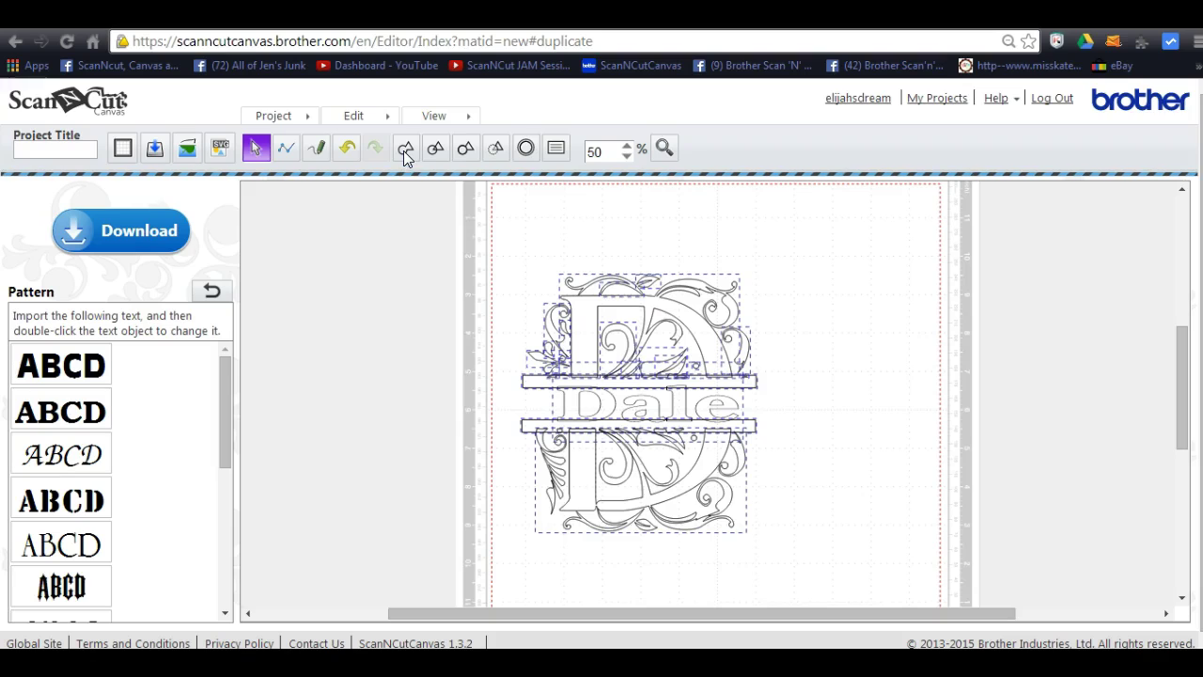
left_click(516, 370)
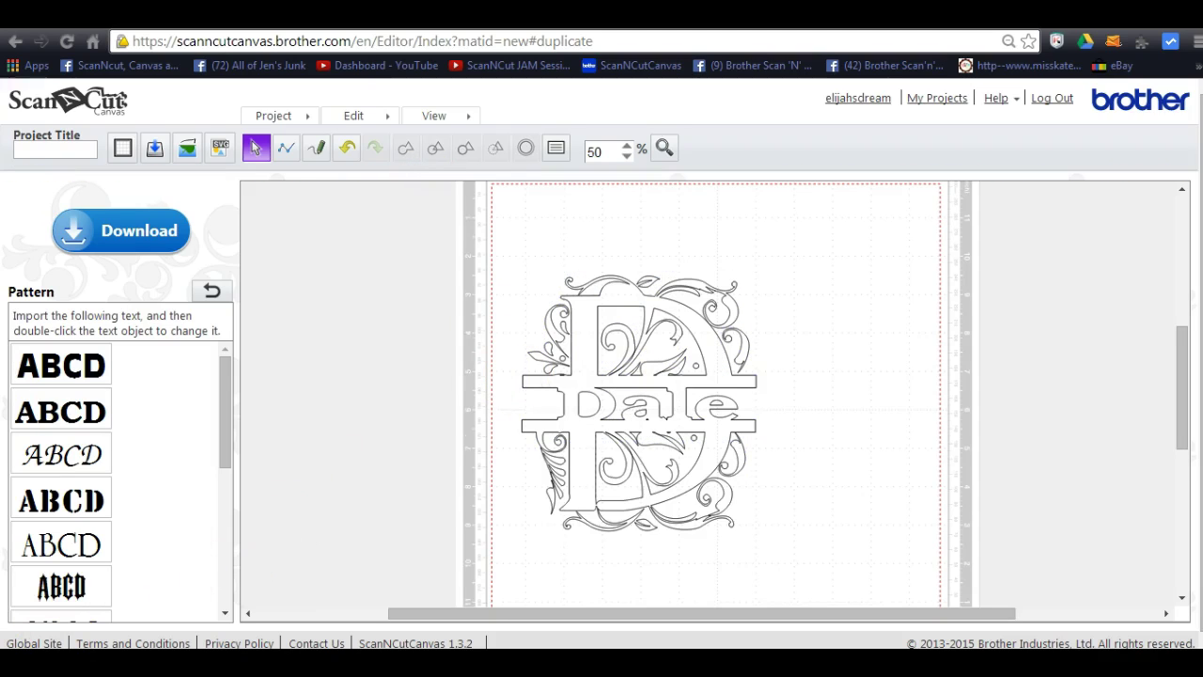